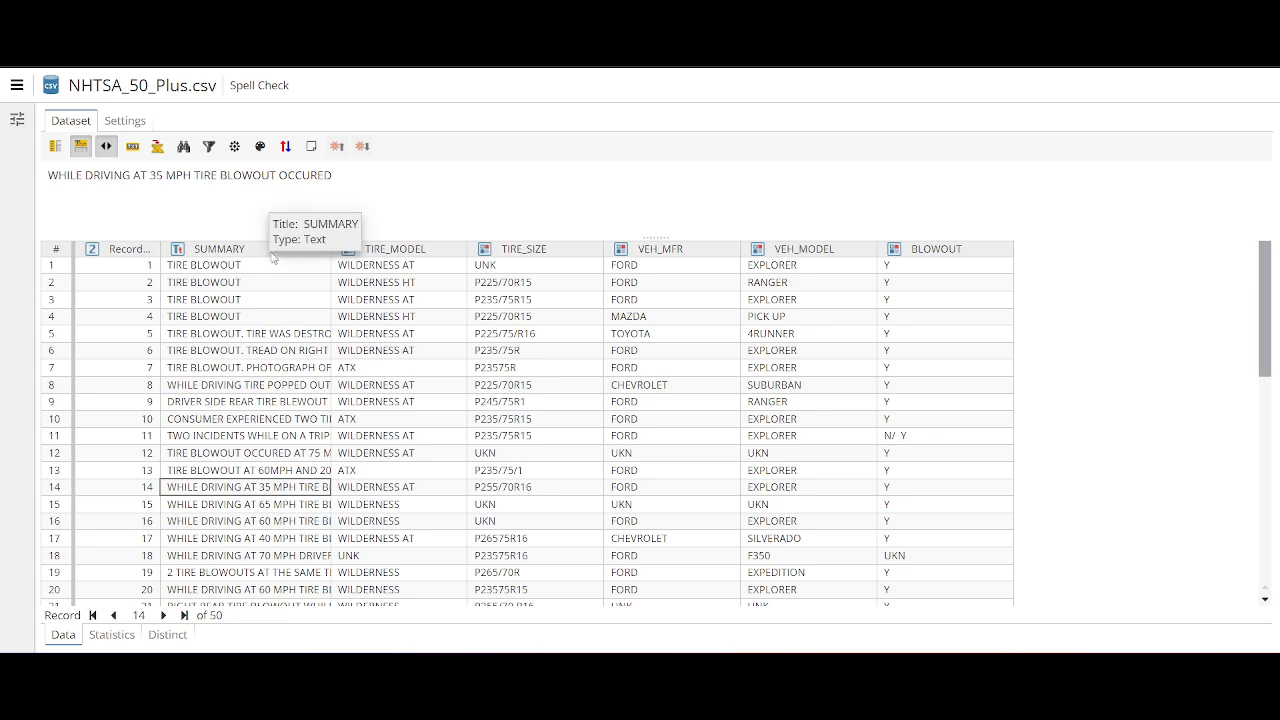
Step: Select the dataset's SUMMARY column and open the results of the Spell Check node in the workflow
left_click(272, 252)
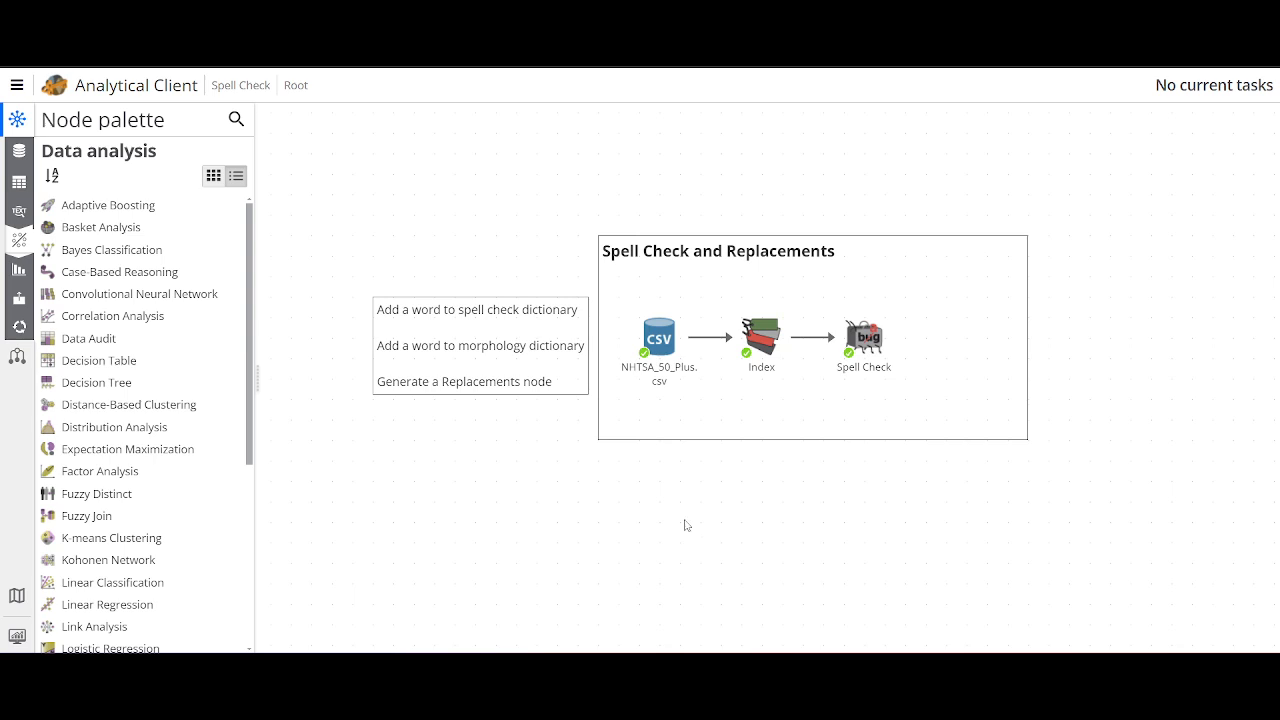
left_click(864, 337)
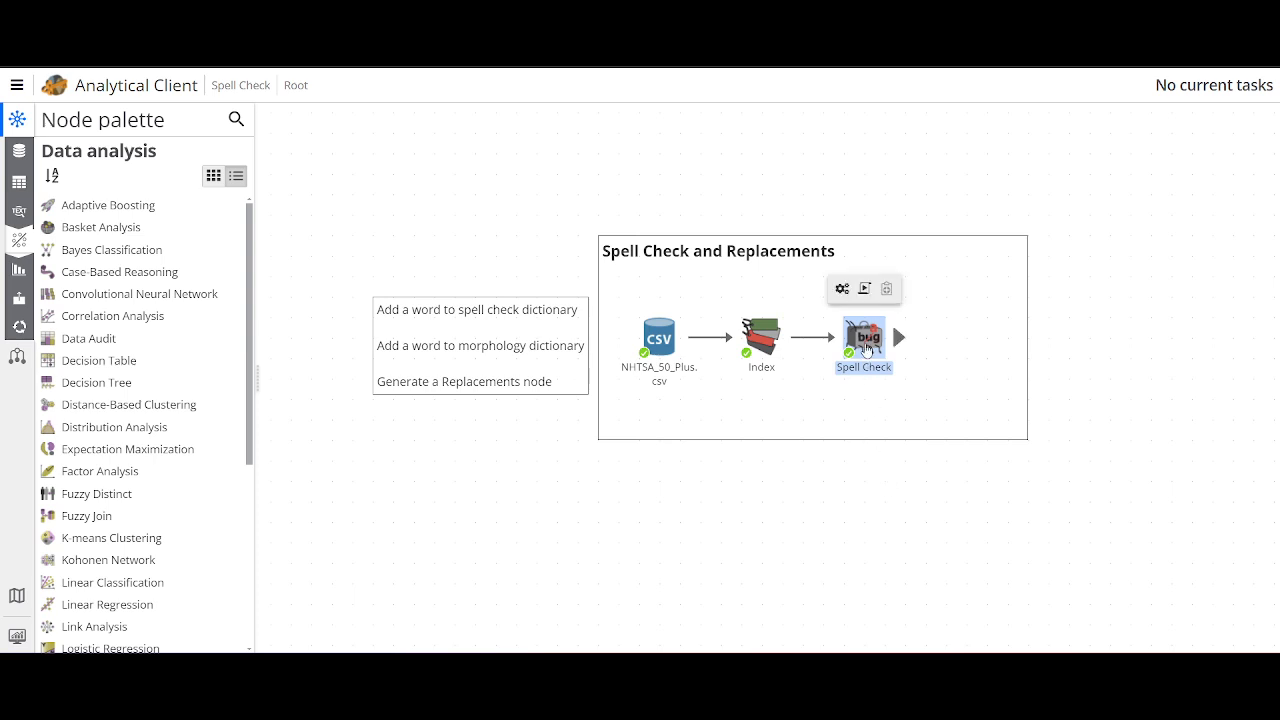
double_click(866, 340)
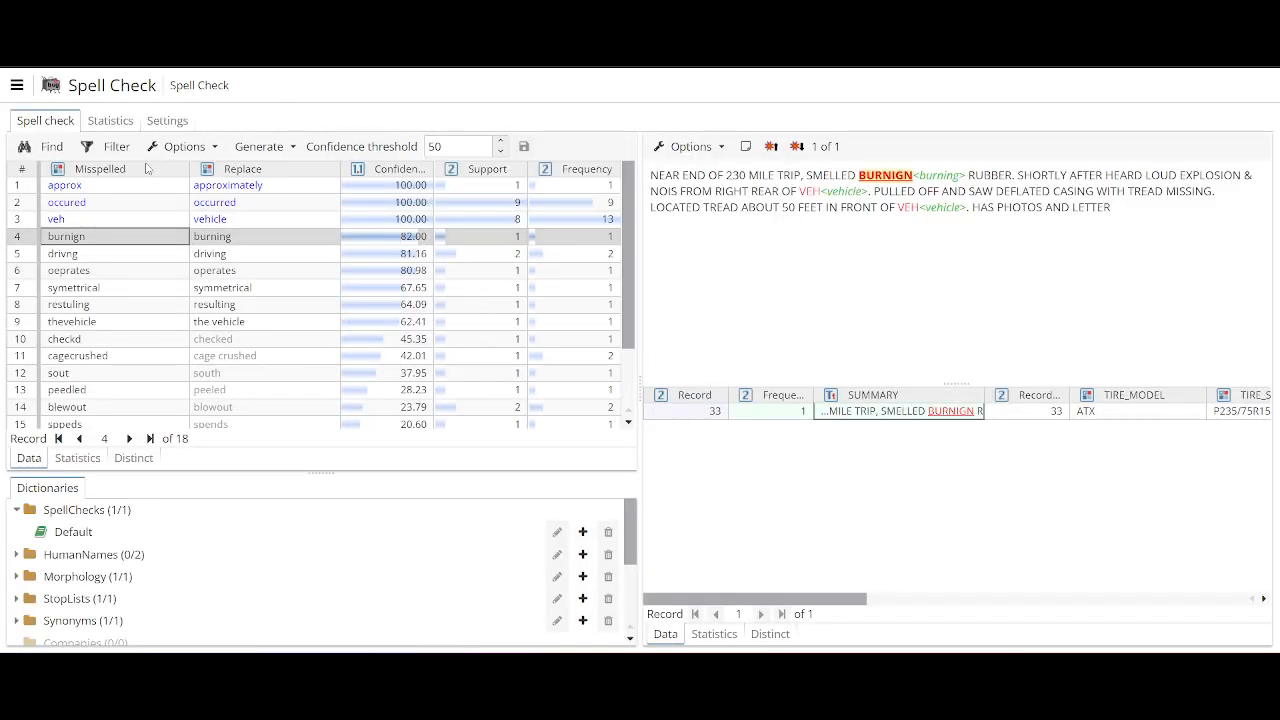
Step: Examine the Misspelled, Replace, Confidence, Support and Frequency columns of the spell check results
left_click(150, 170)
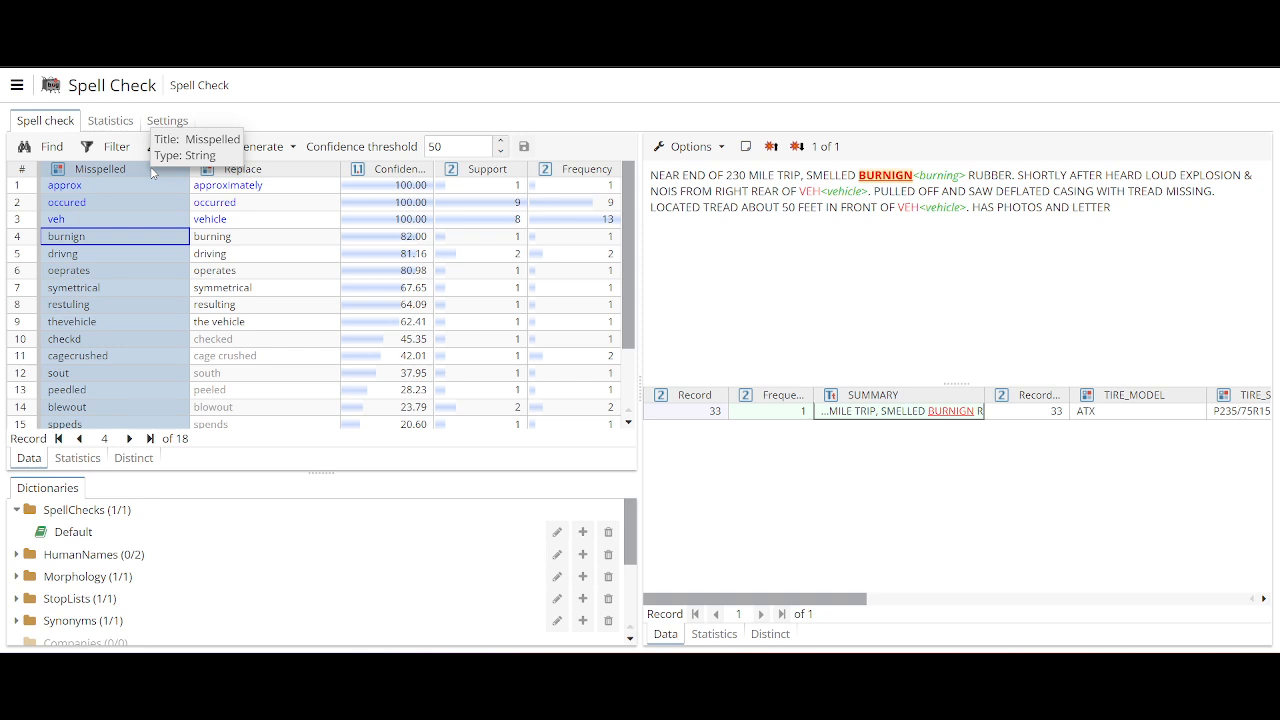
left_click(312, 169)
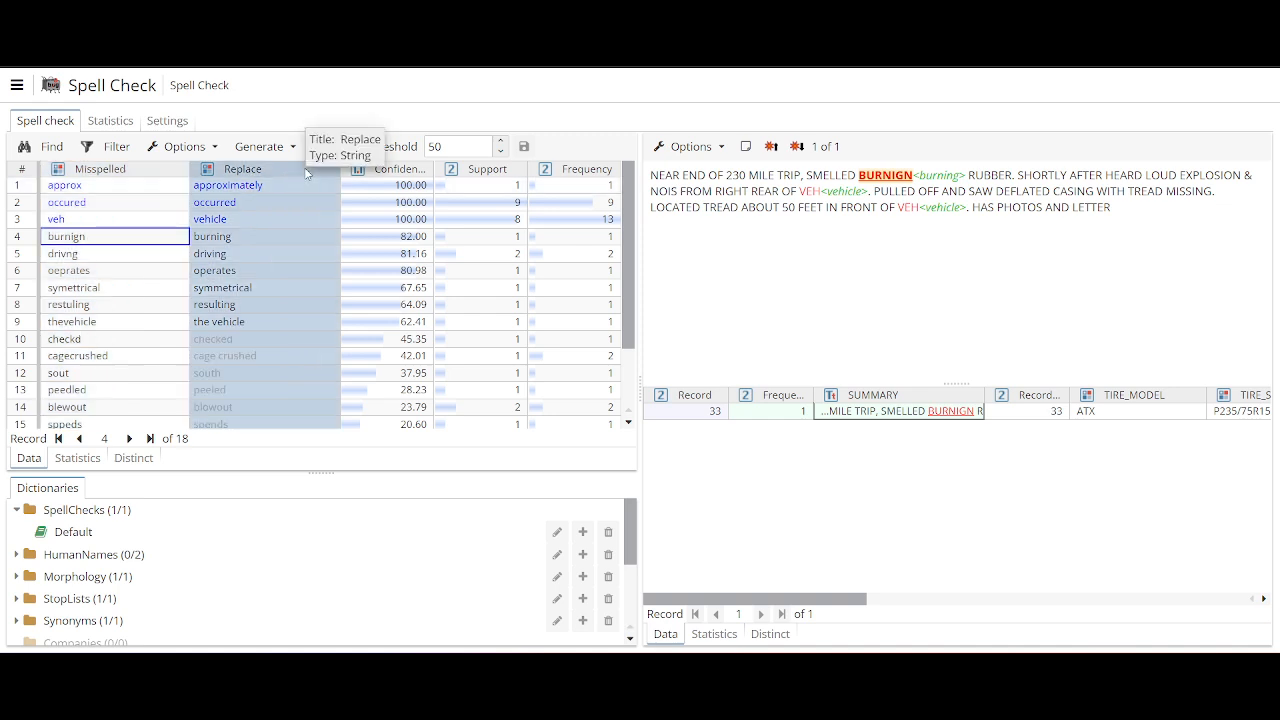
left_click(391, 173)
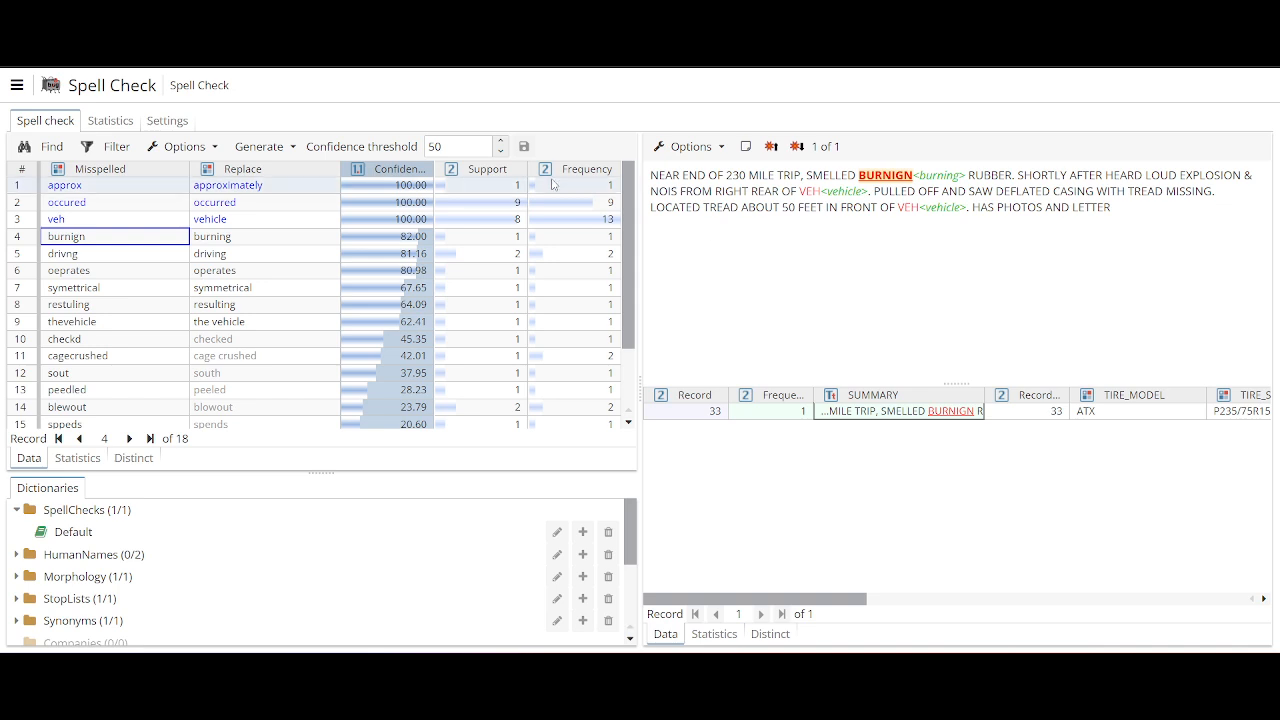
left_click(492, 169)
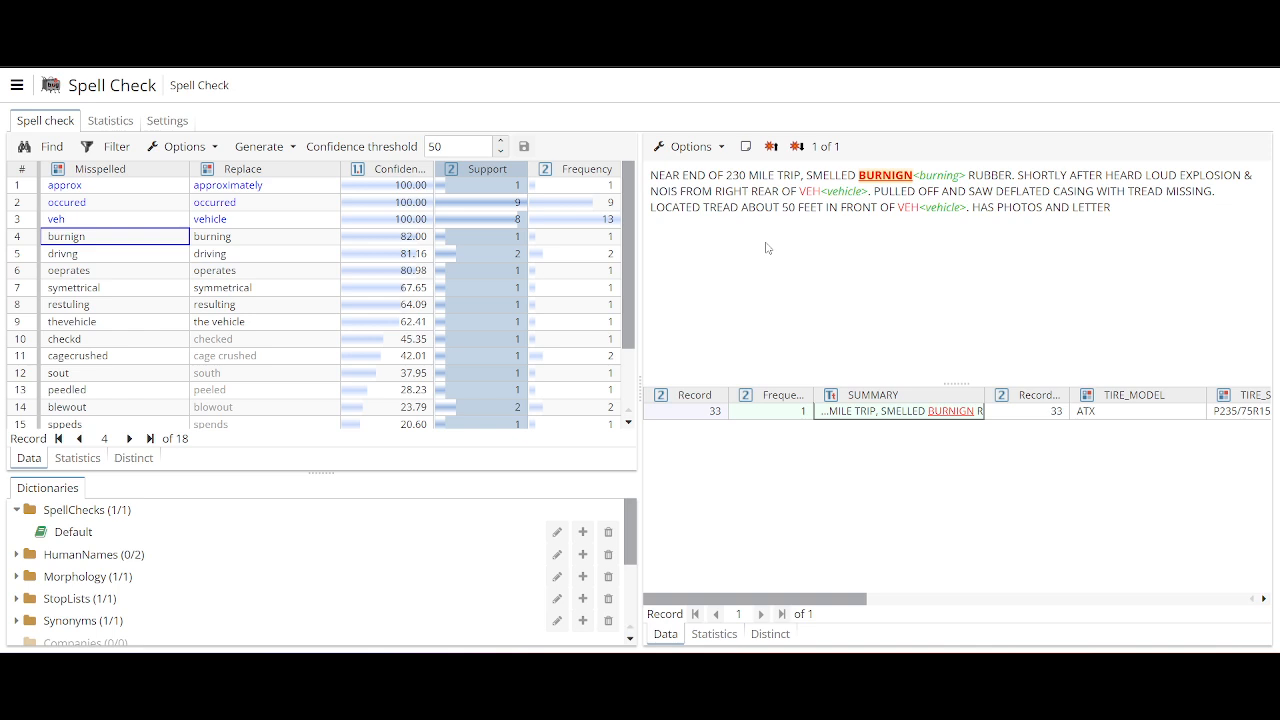
left_click(585, 170)
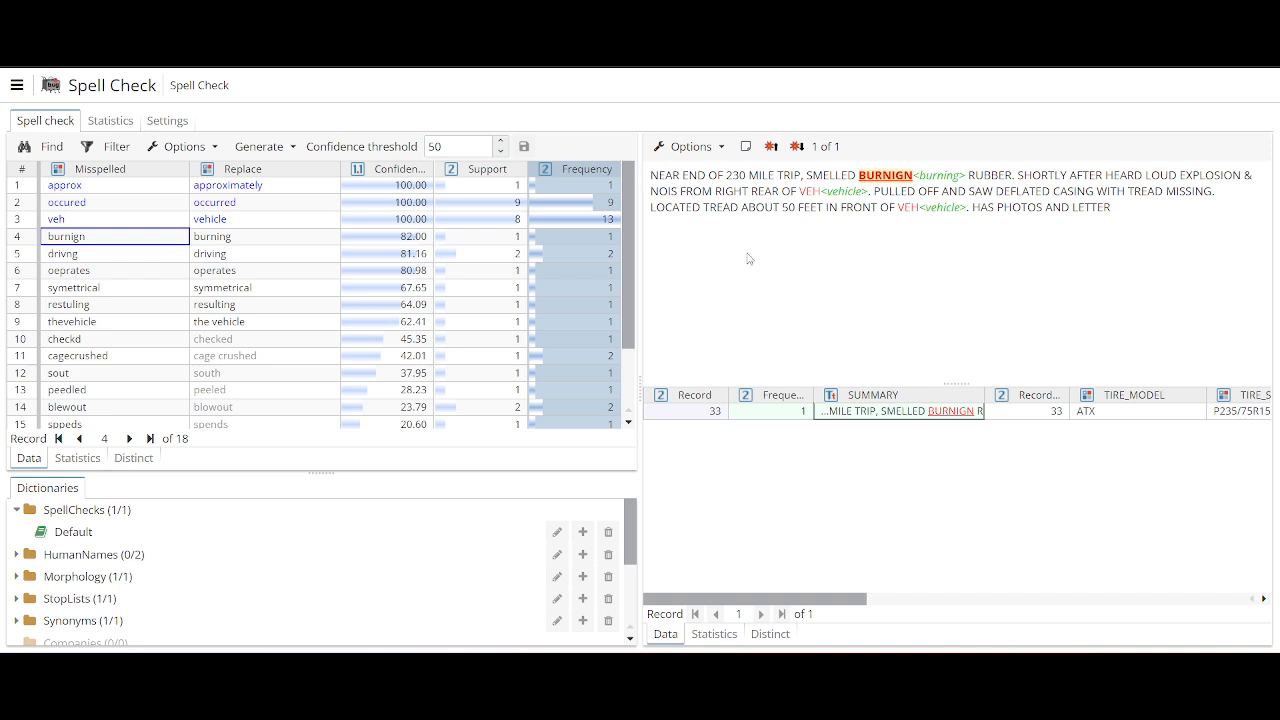
left_click(168, 170)
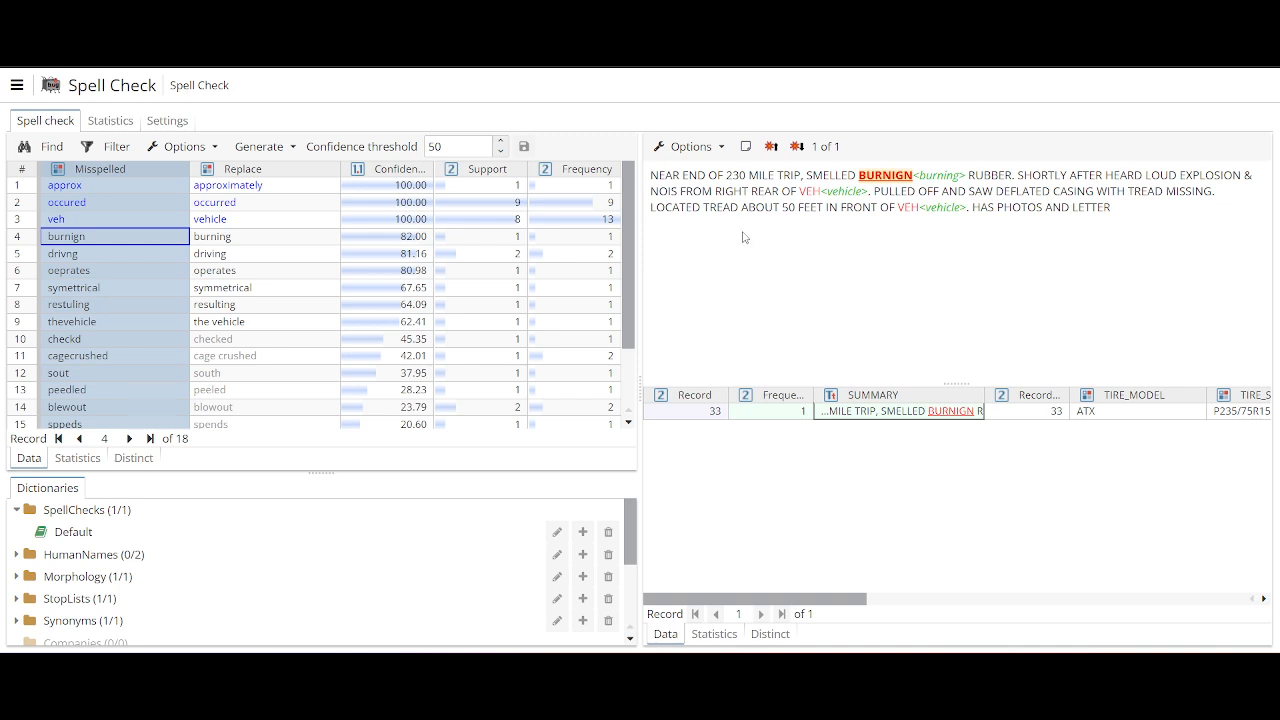
left_click(303, 174)
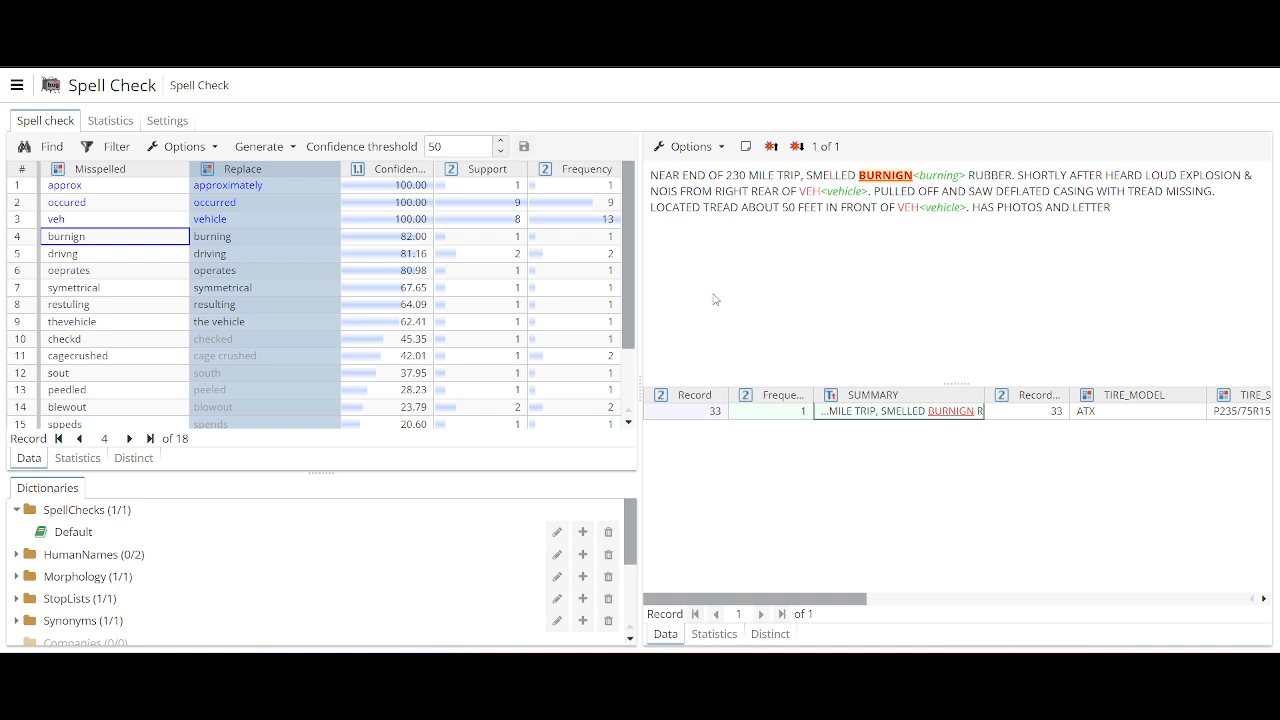
Step: Review the approx, veh and burnign corrections, their confidence and the matching source records
left_click(286, 191)
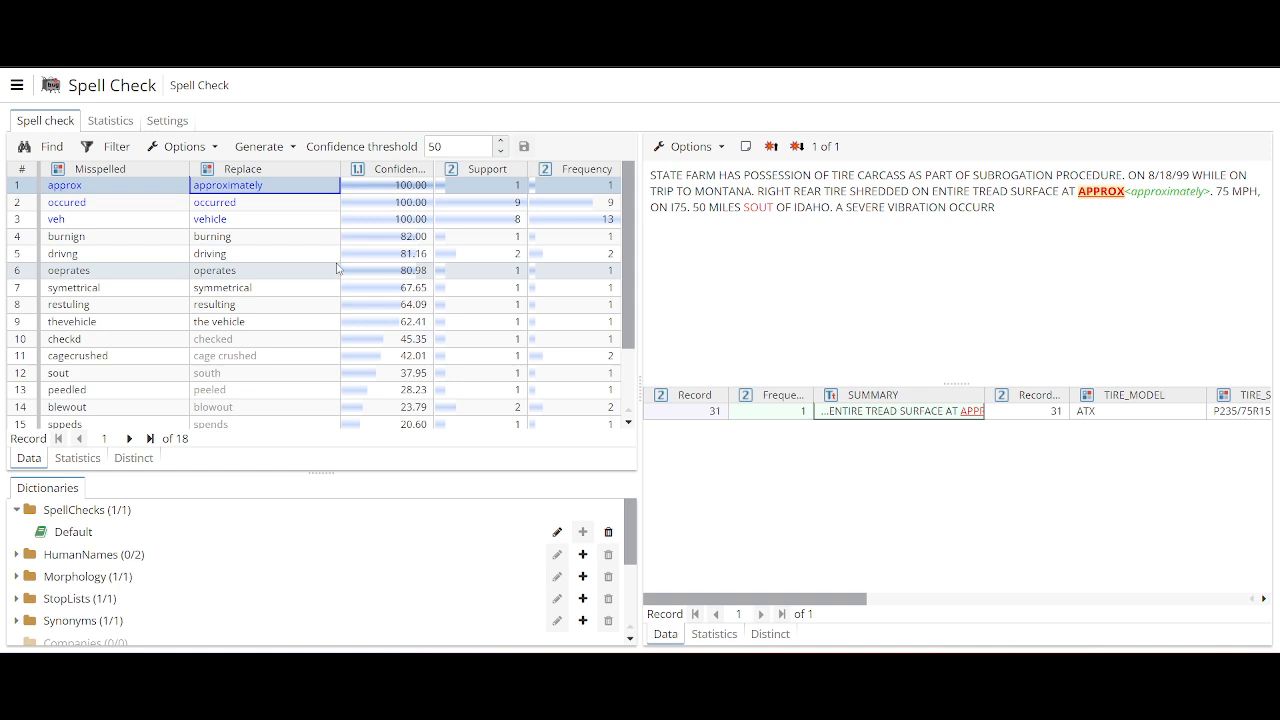
left_click(387, 174)
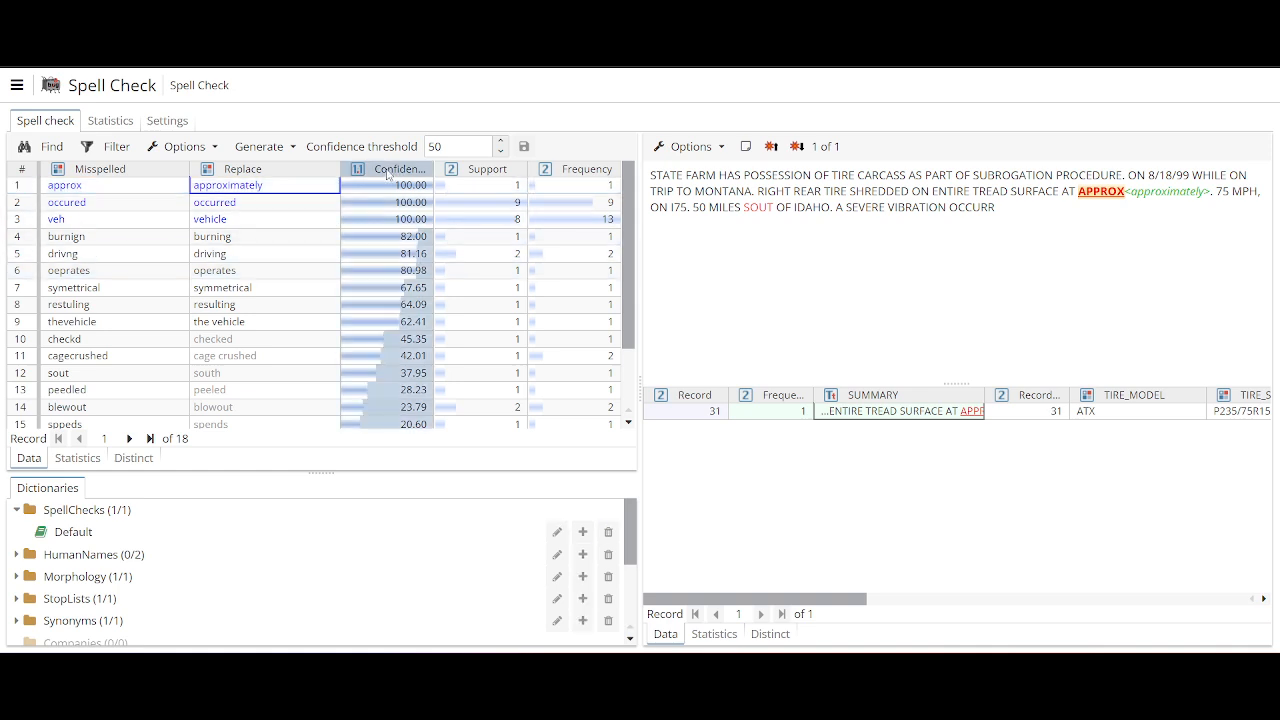
left_click(395, 220)
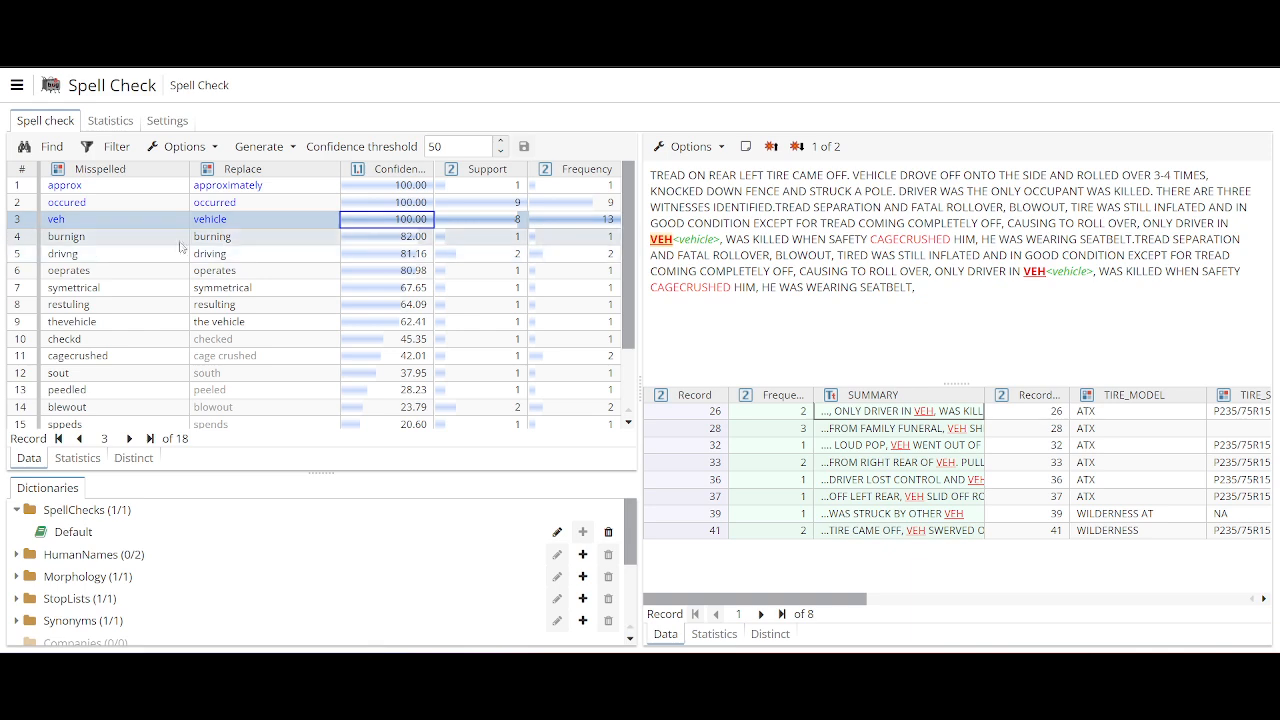
left_click(255, 237)
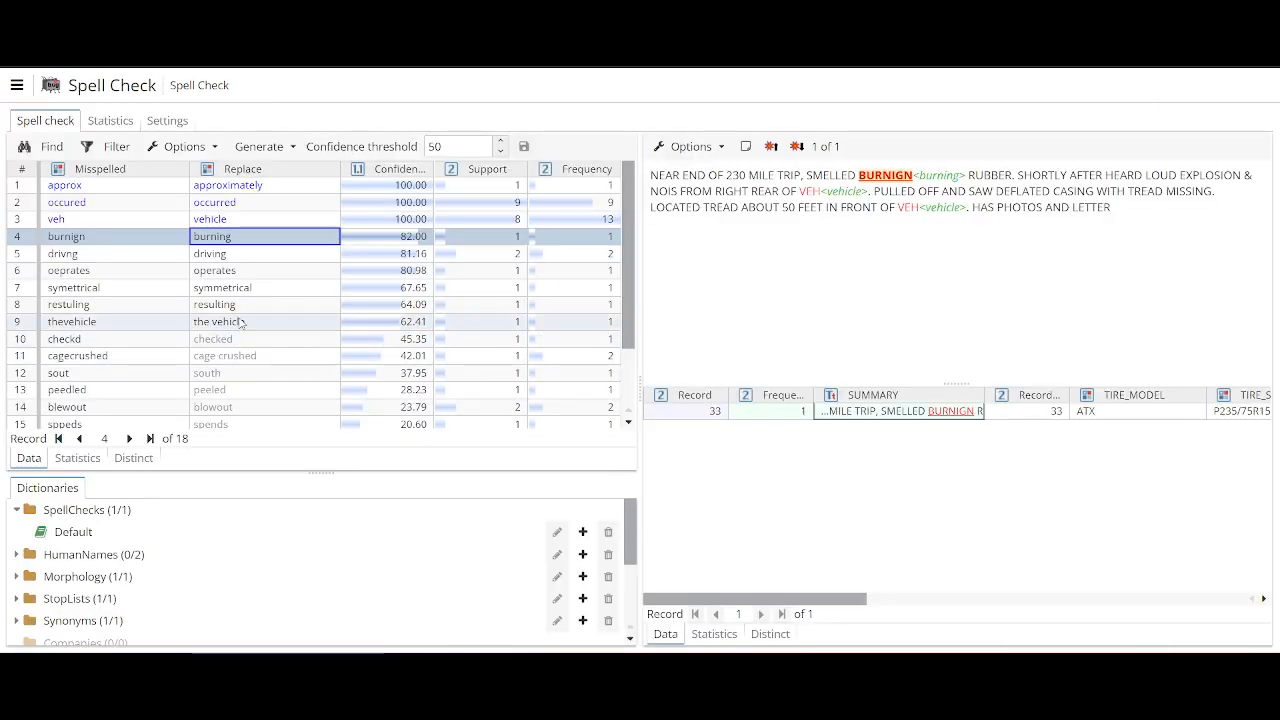
left_click(90, 531)
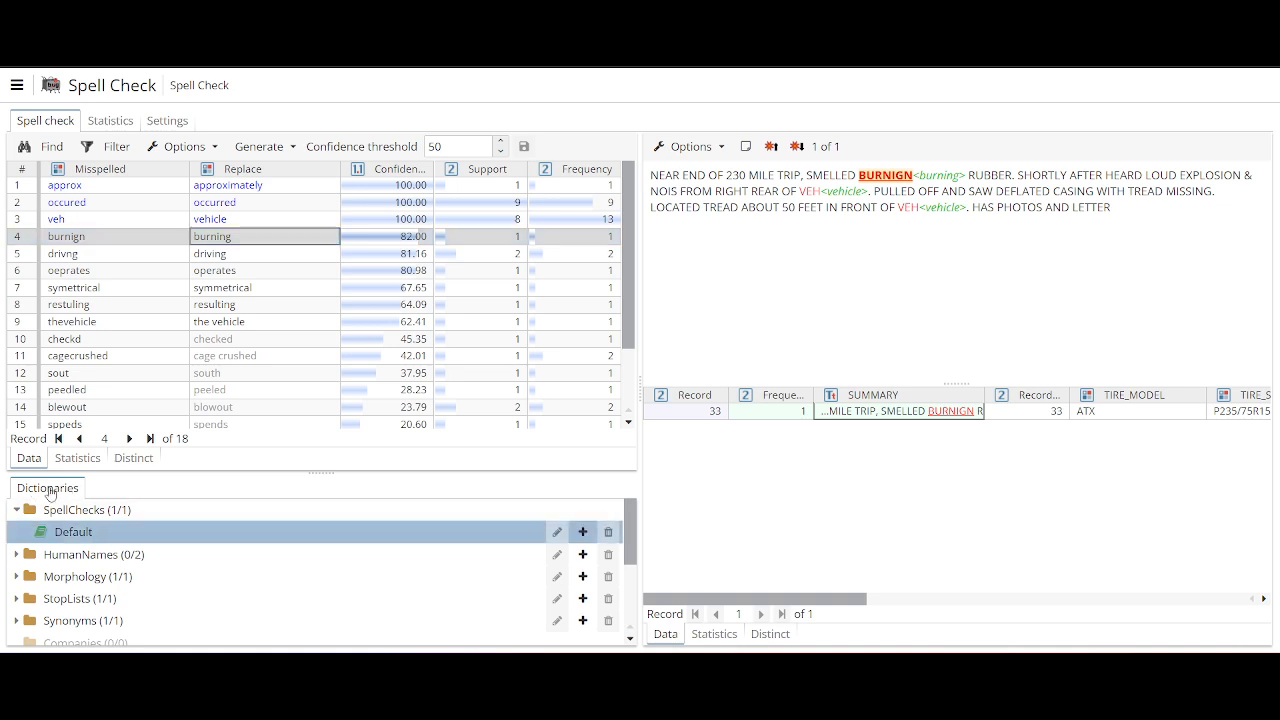
left_click(585, 531)
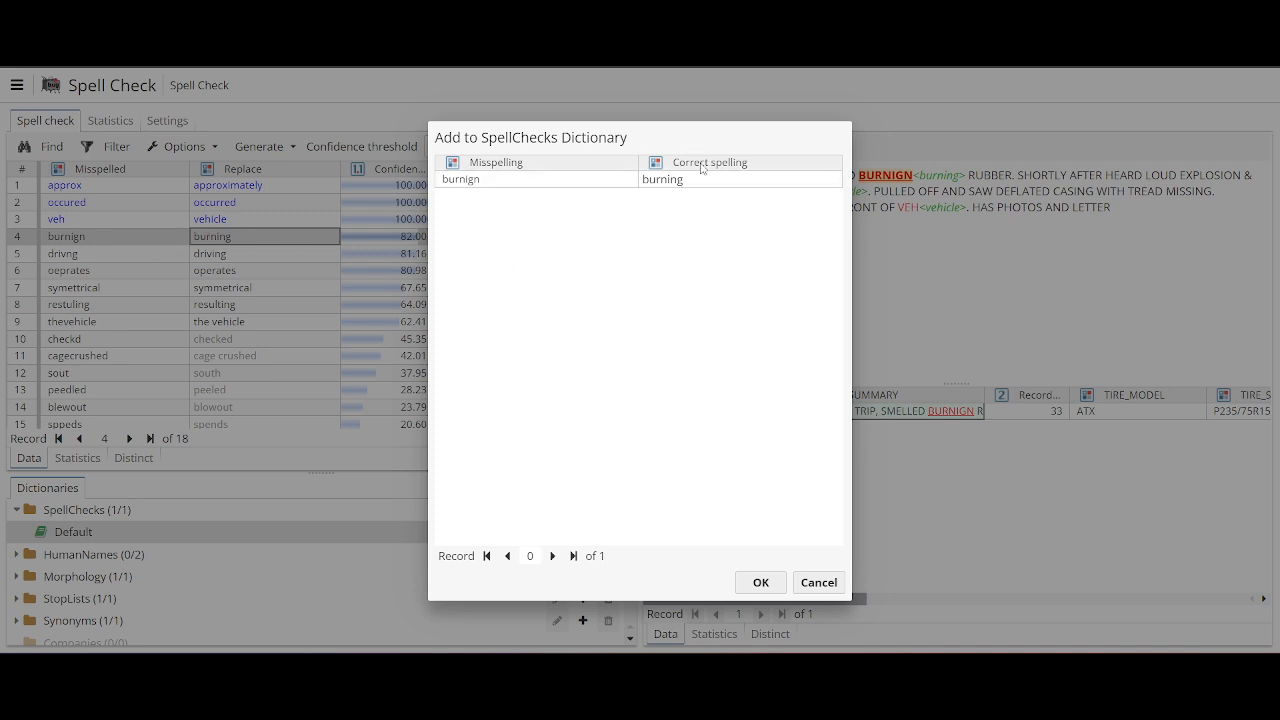
left_click(818, 583)
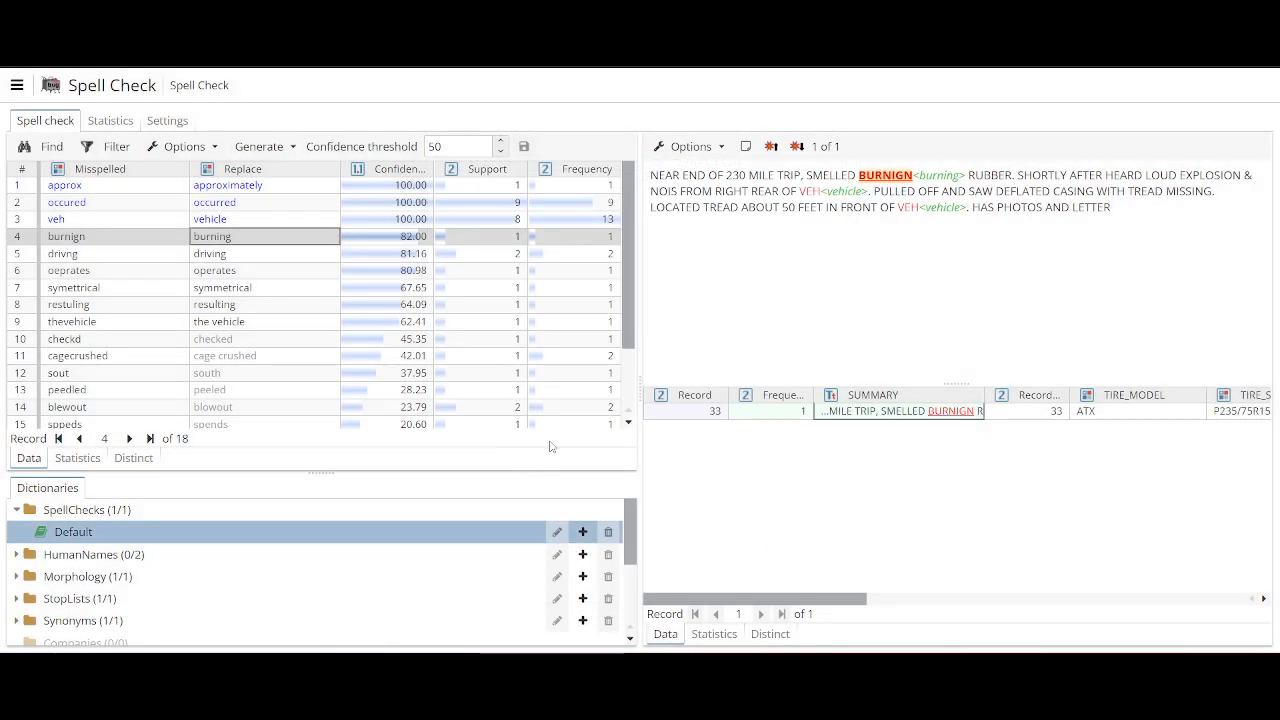
Step: Create a new SpellChecks dictionary captioned Tutorial SC, stored in this project
left_click(88, 512)
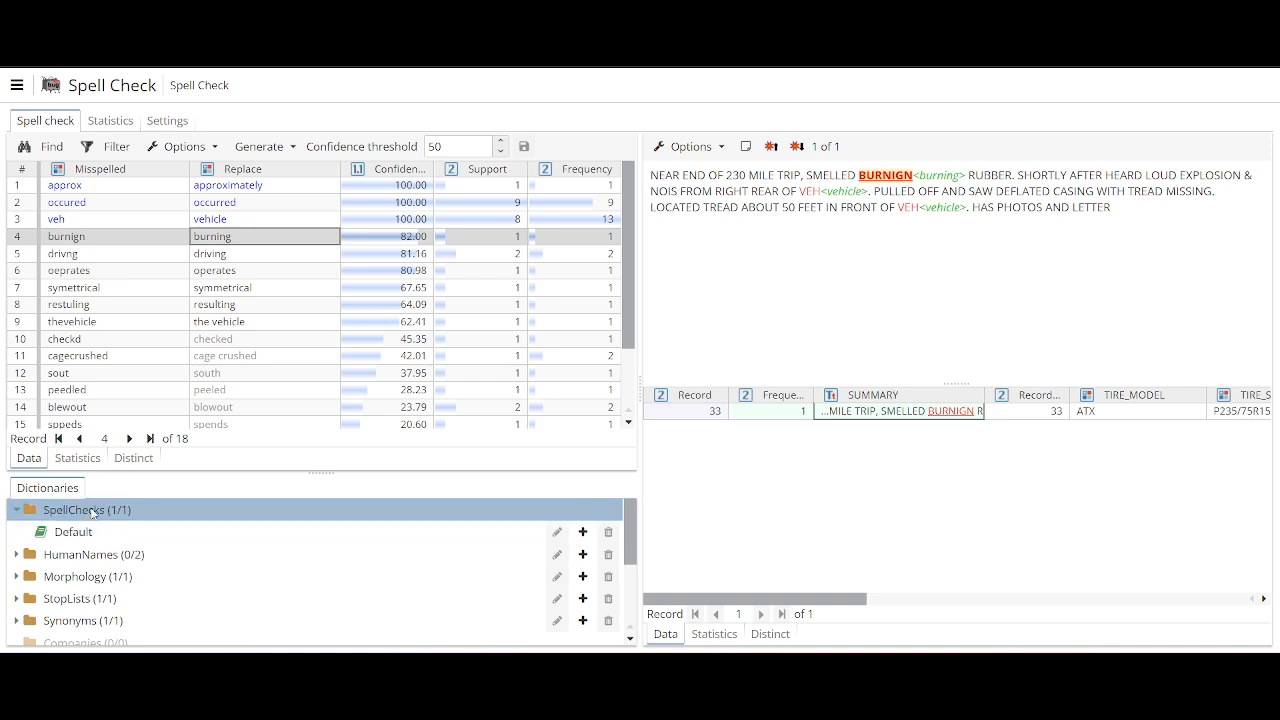
right_click(92, 514)
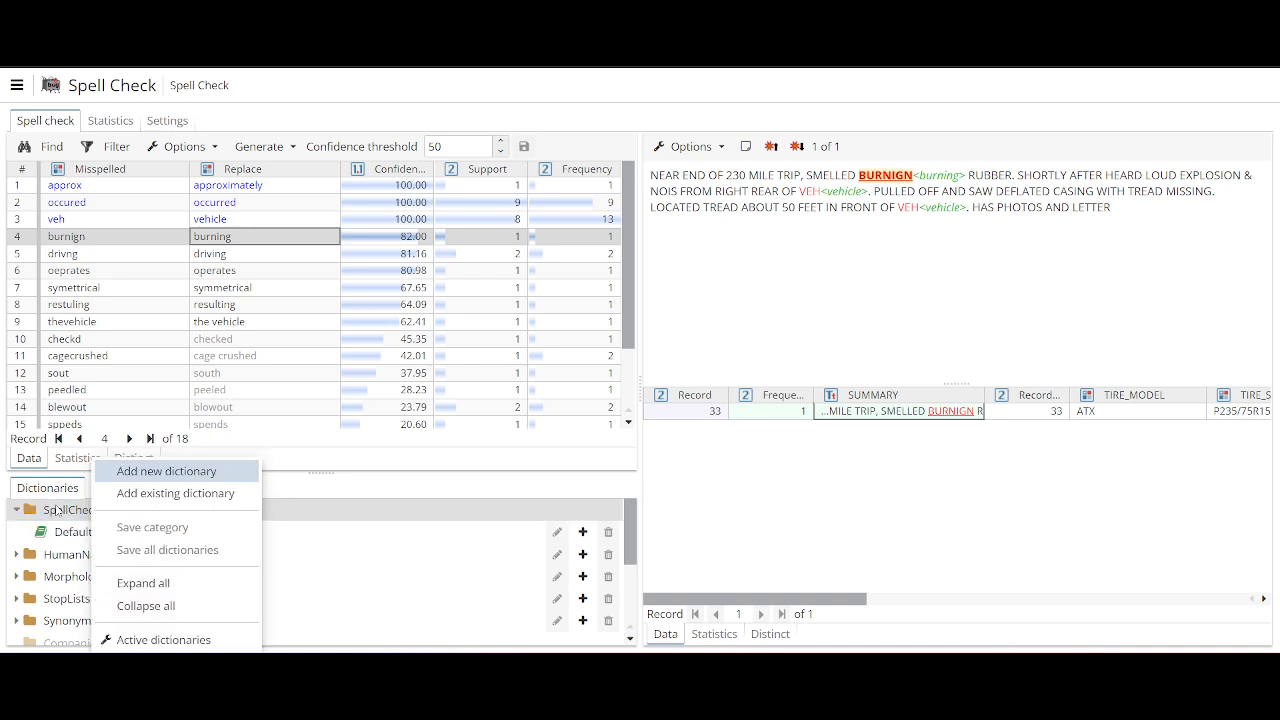
left_click(127, 472)
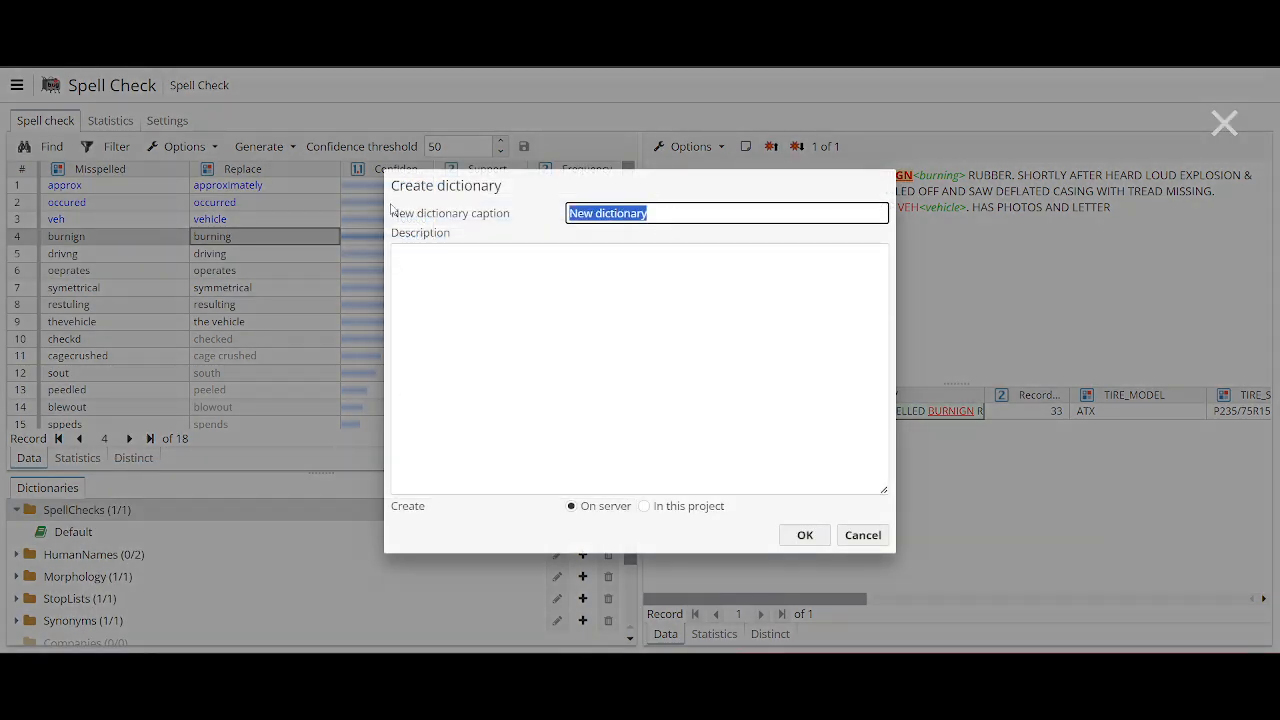
type("Yutor")
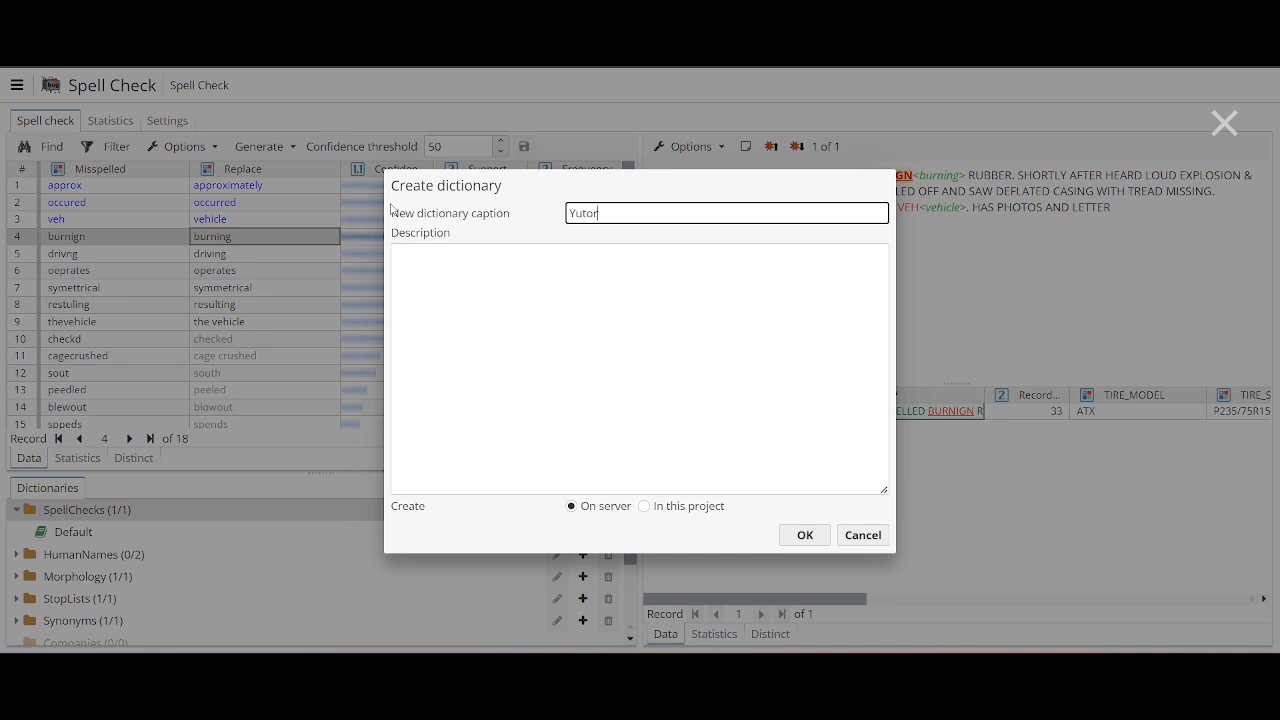
key("BackSpace")
key("BackSpace")
key("BackSpace")
key("BackSpace")
key("BackSpace")
type("T")
left_click(707, 507)
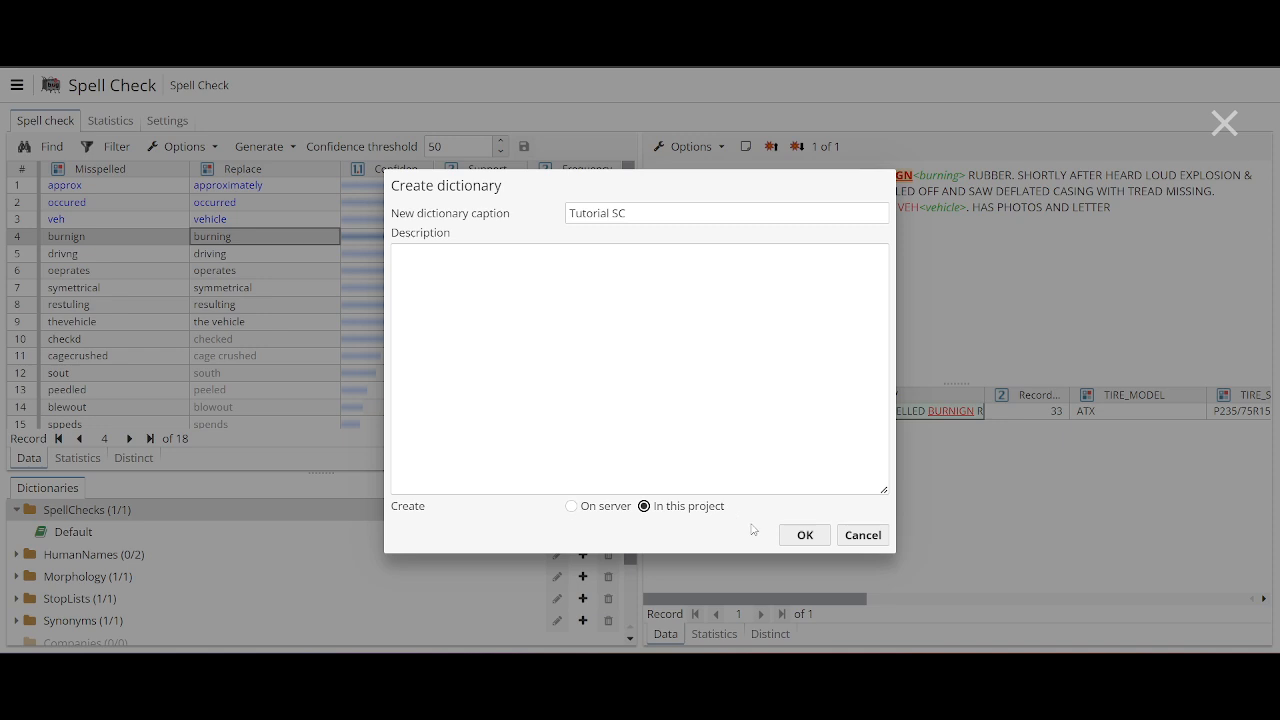
left_click(800, 535)
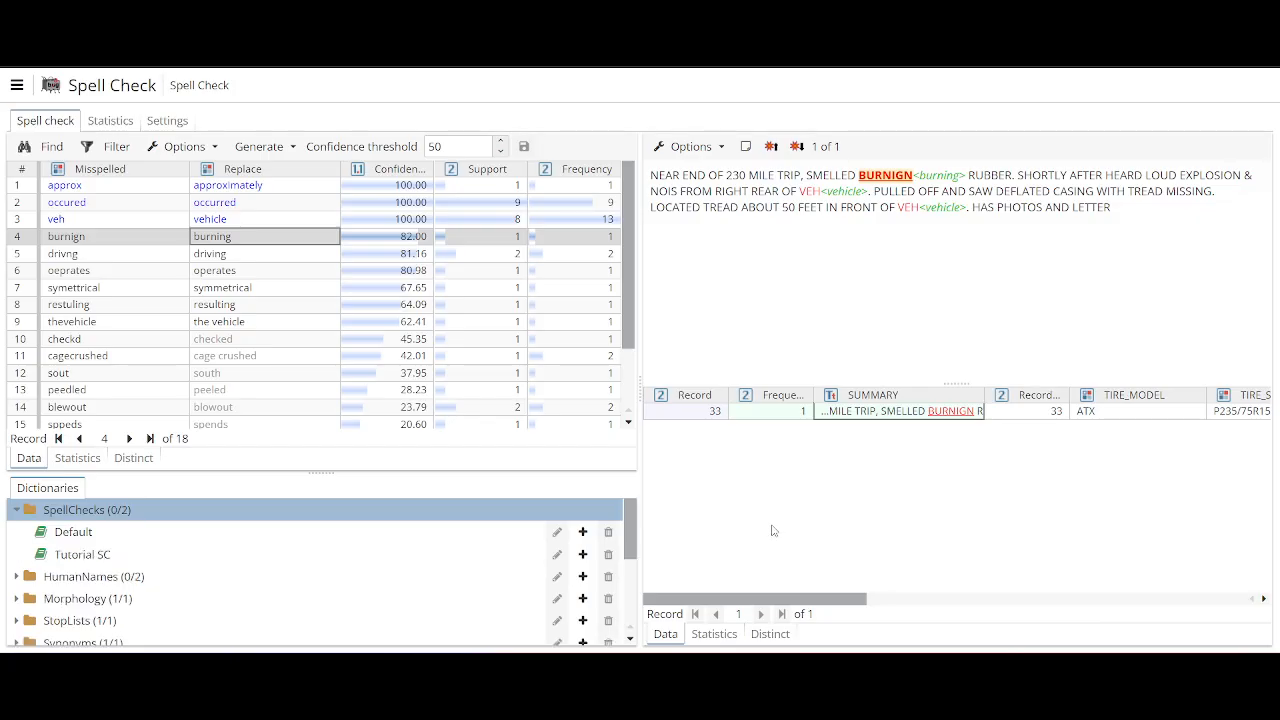
Step: Add the misspelling burnign with its correction burning to the Tutorial SC dictionary
left_click(145, 555)
left_click(128, 238)
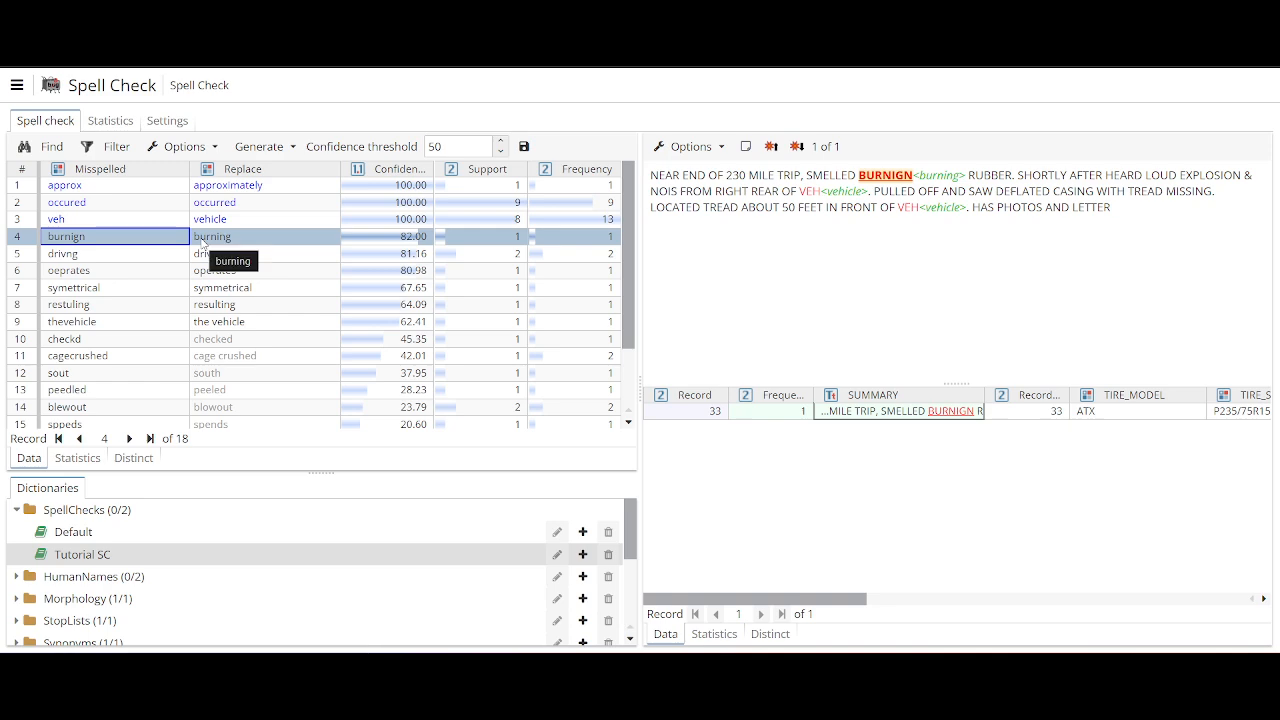
left_click(582, 555)
left_click(760, 582)
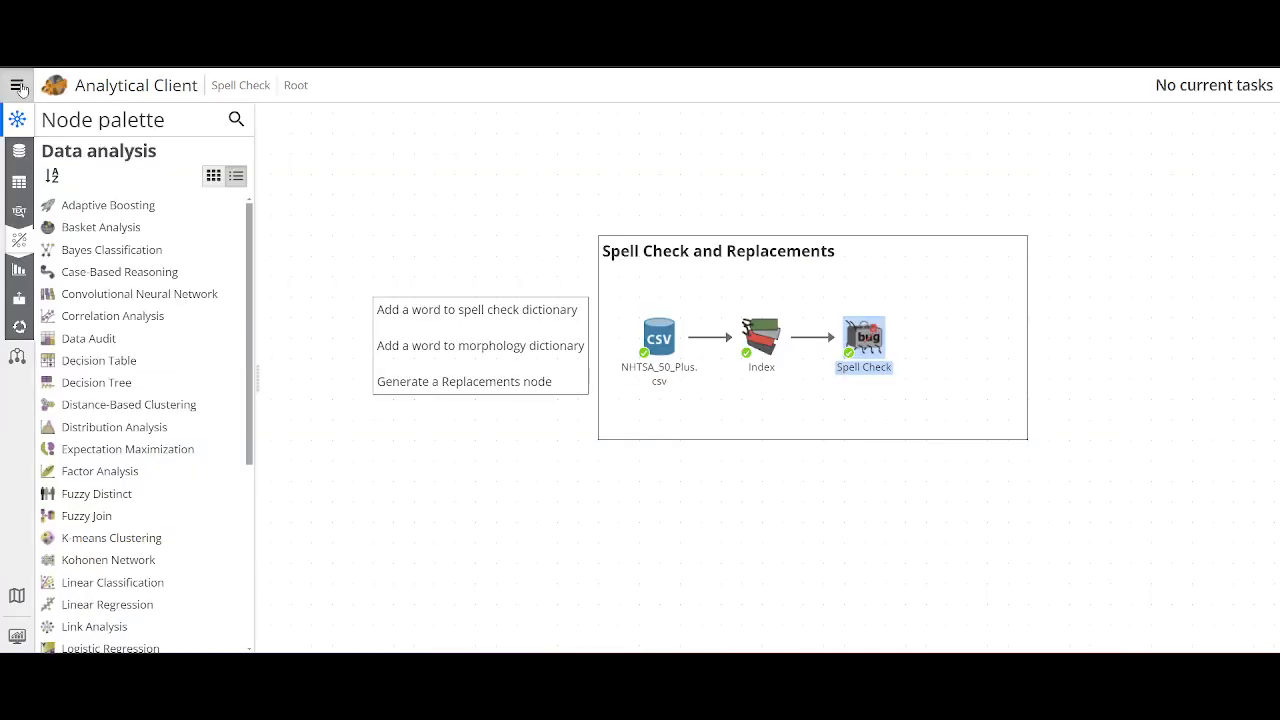
Step: Open Dictionary Manager and save all dictionaries from the Spell Check results view
left_click(17, 85)
mouse_move(148, 200)
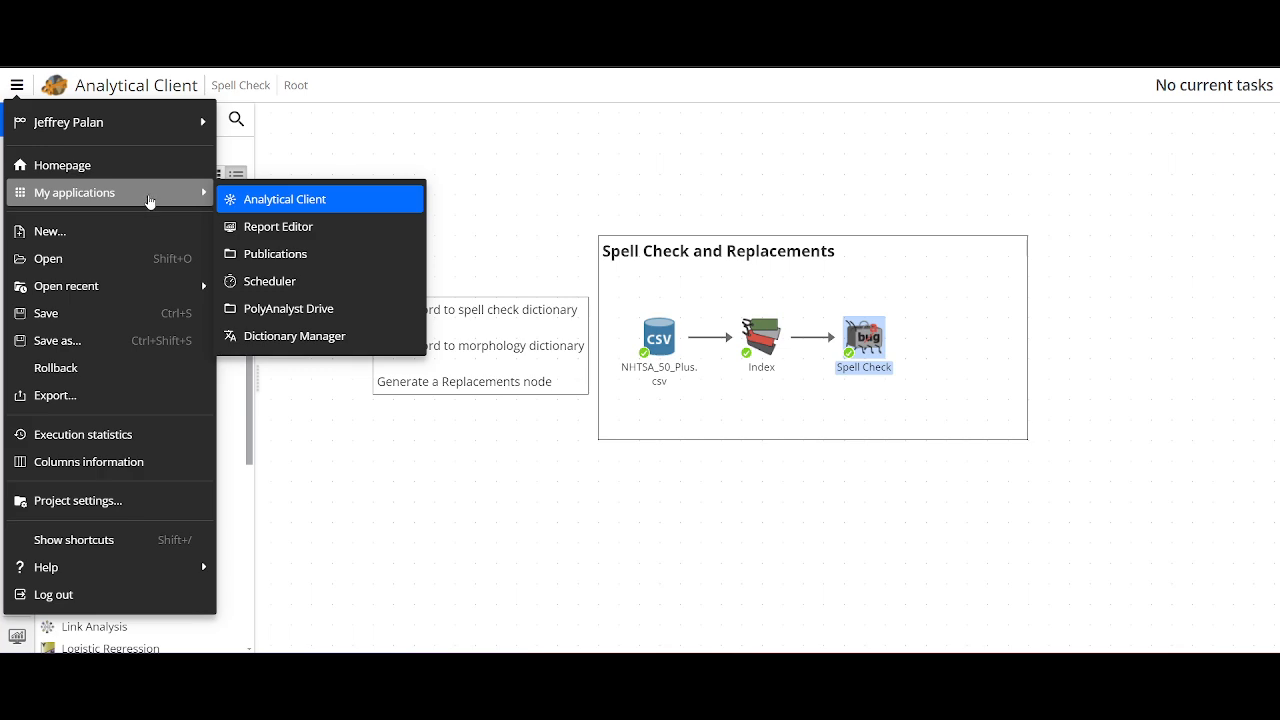
left_click(365, 334)
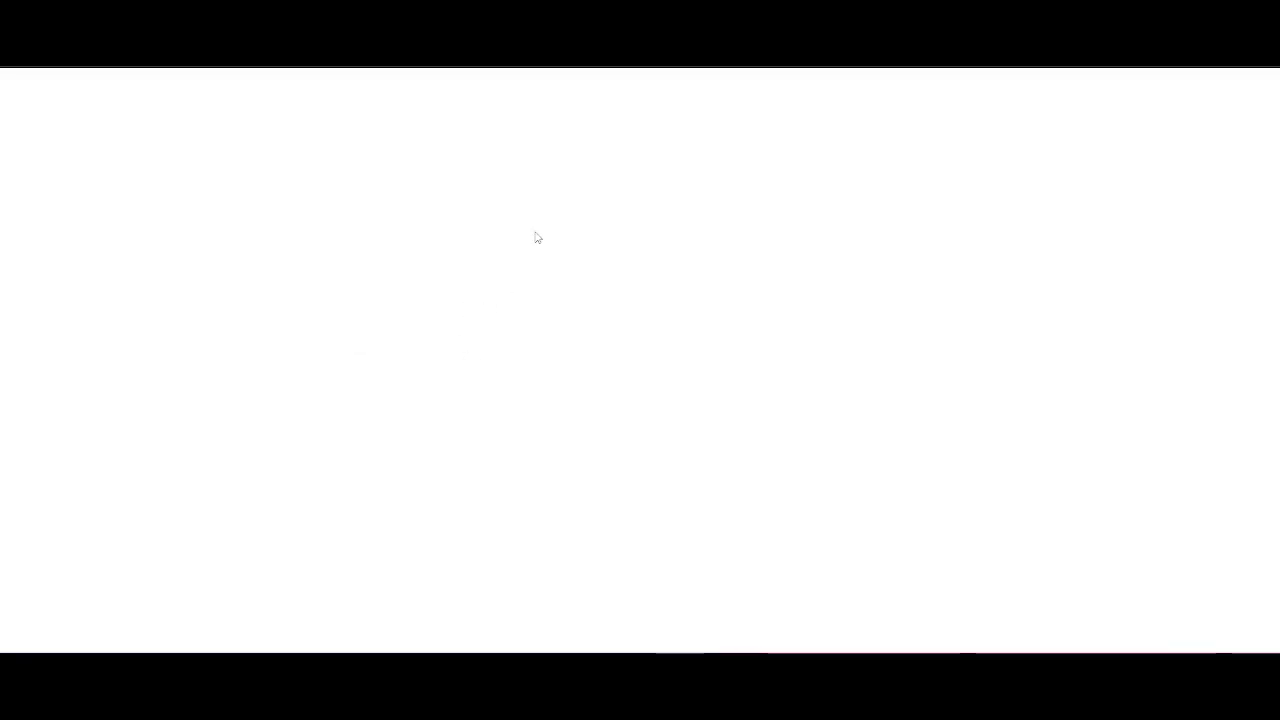
right_click(253, 558)
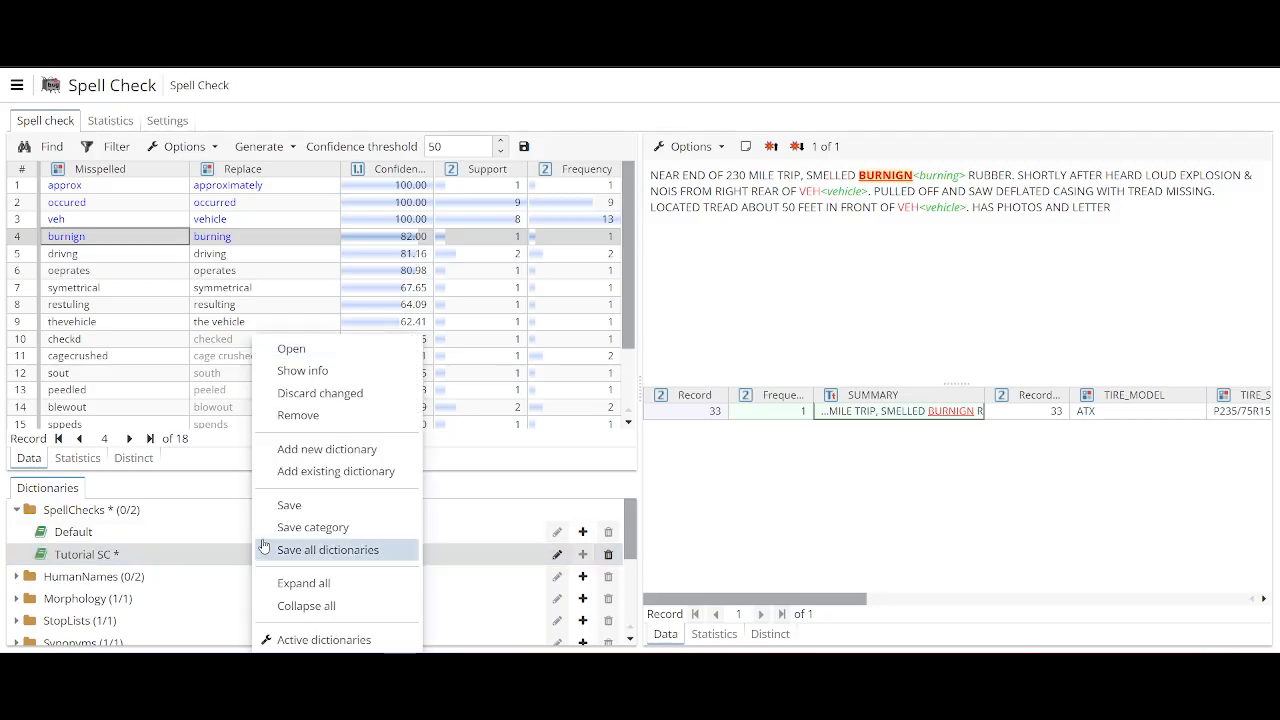
left_click(319, 550)
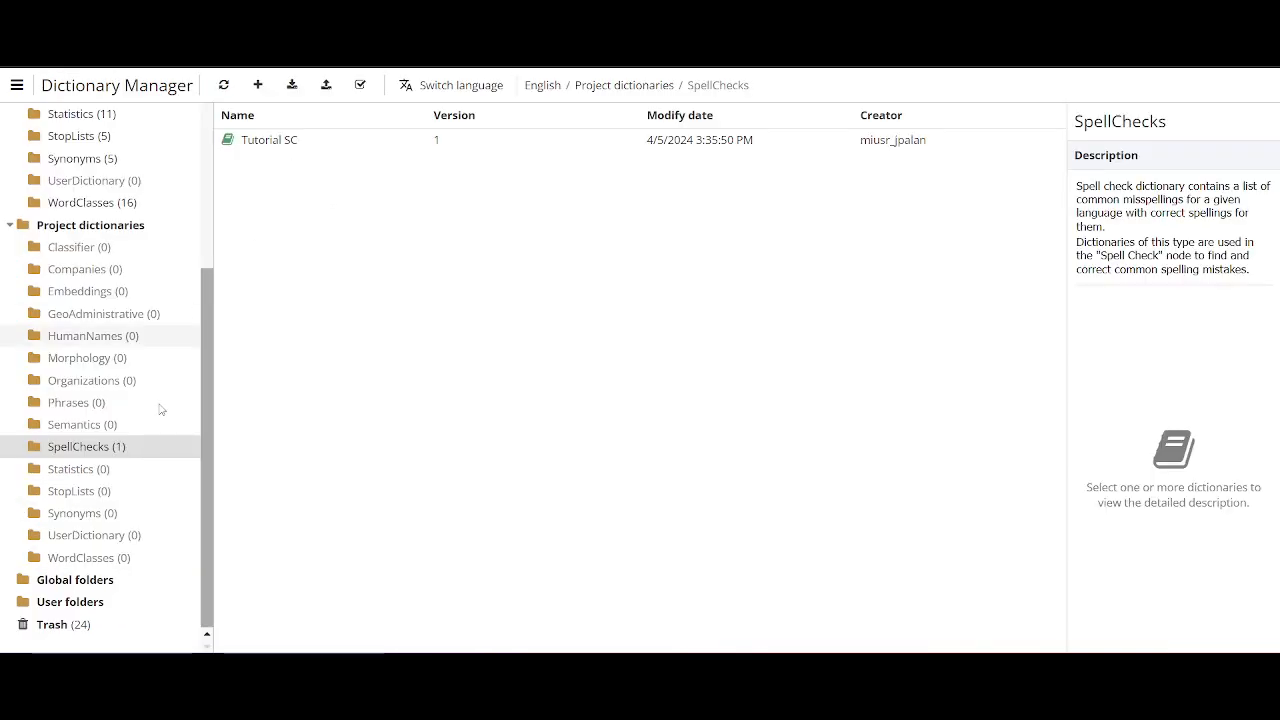
Step: In Dictionary Manager, open the Tutorial SC dictionary from the project's SpellChecks folder to check its entry
left_click(105, 225)
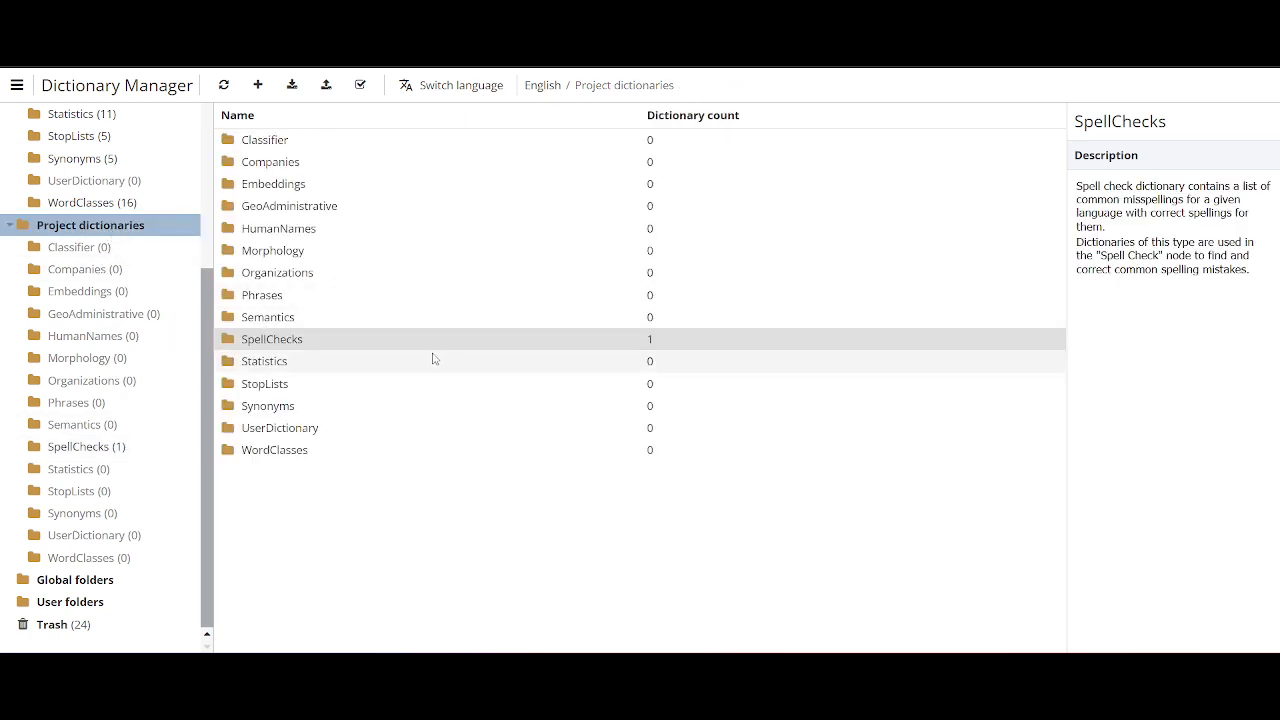
double_click(287, 342)
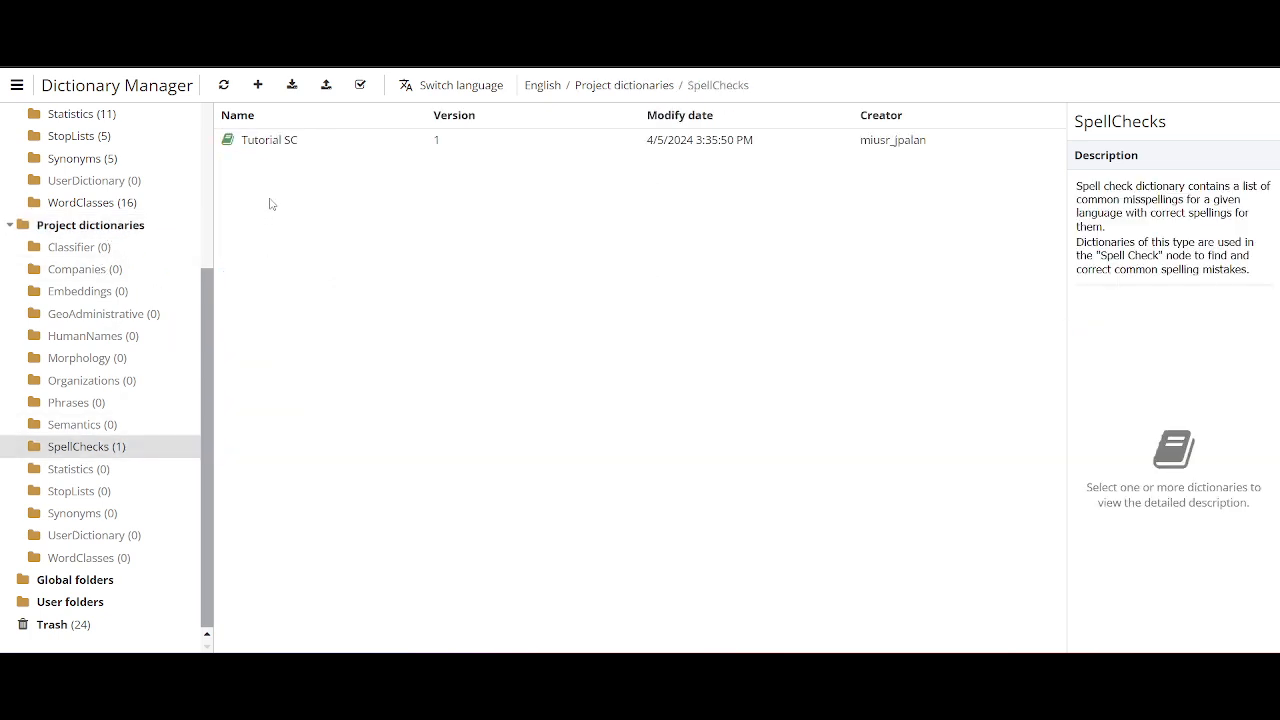
left_click(276, 142)
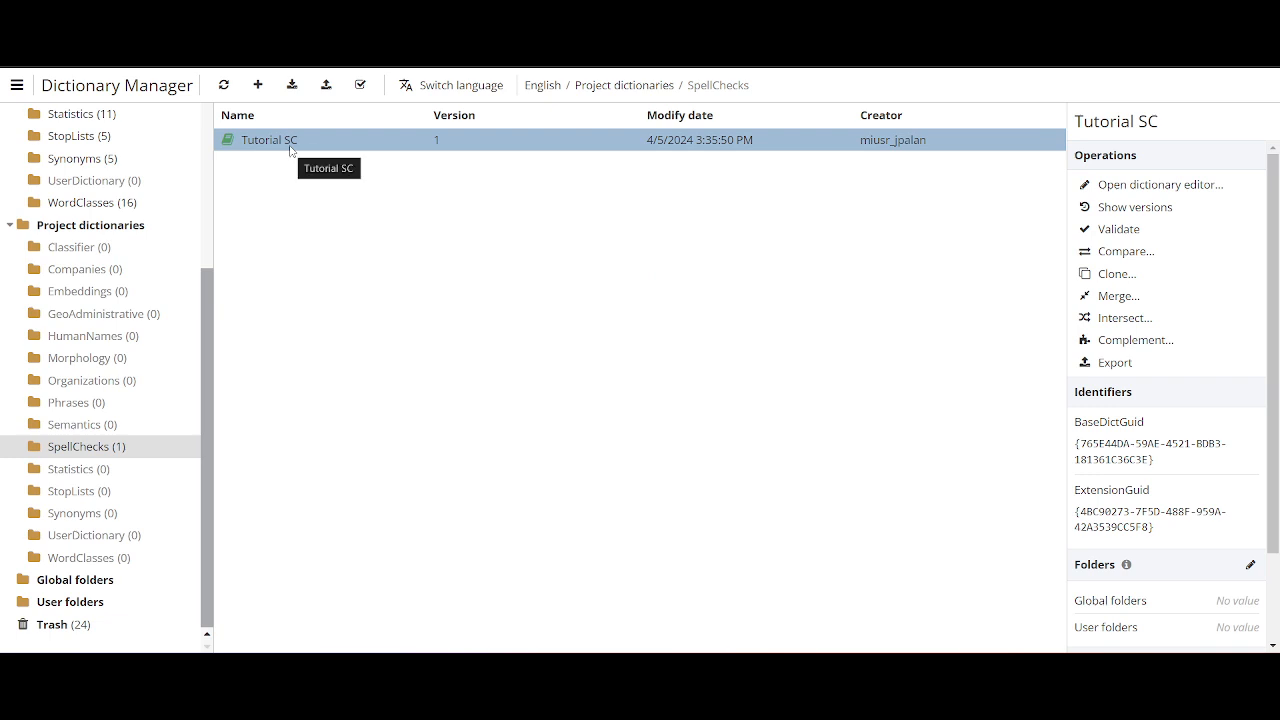
double_click(291, 148)
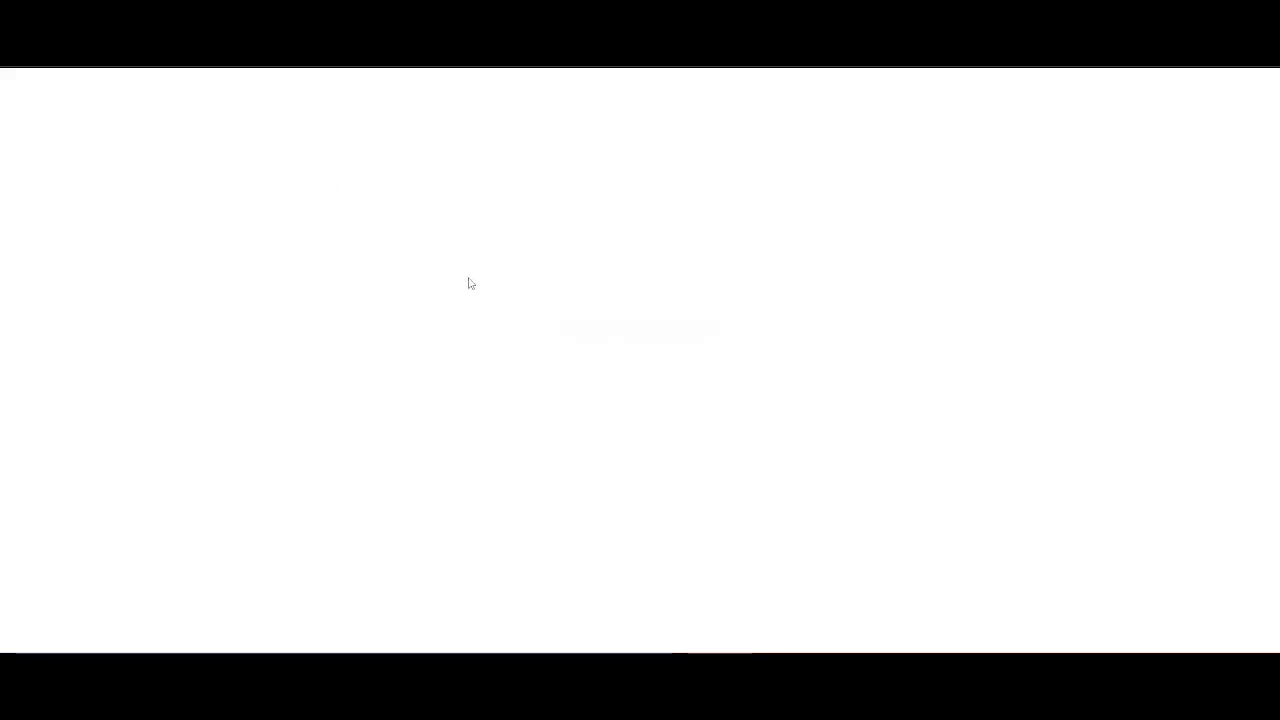
left_click(229, 166)
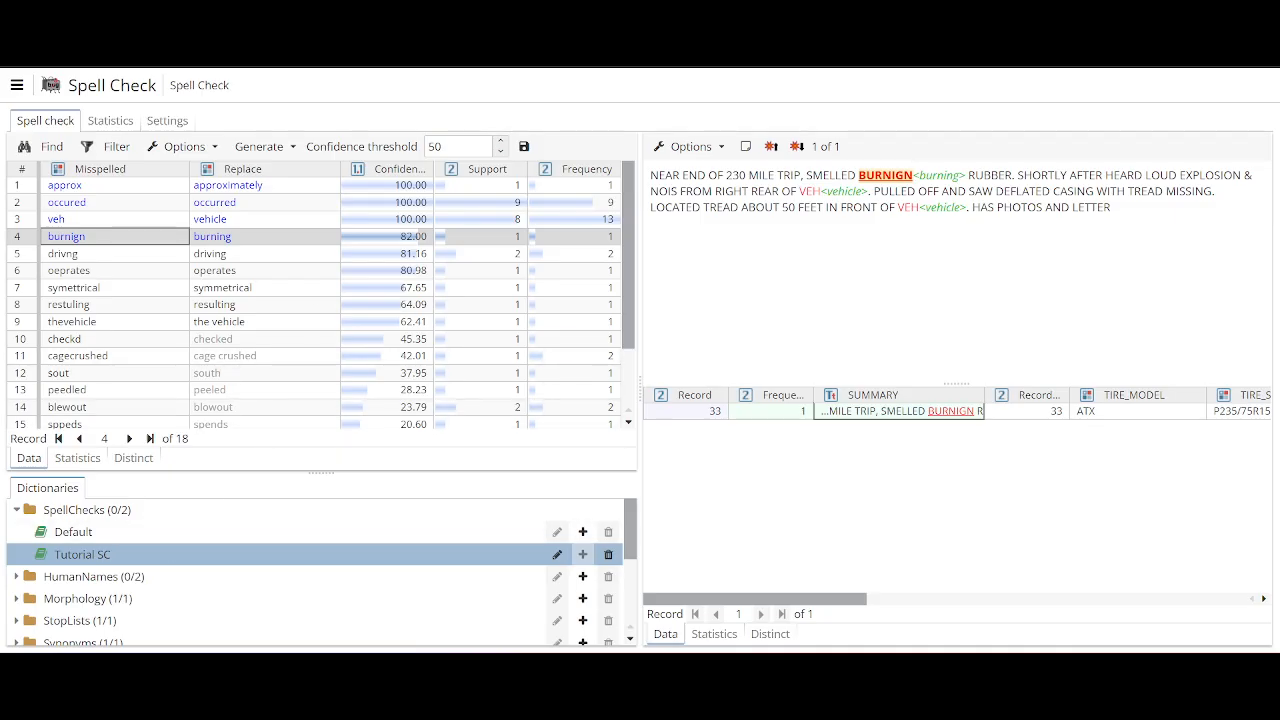
Step: Enable the Tutorial SC SpellChecks dictionary in the Spell Check node's properties instead of using only default dictionaries, and execute the node
left_click(714, 127)
right_click(850, 331)
left_click(868, 336)
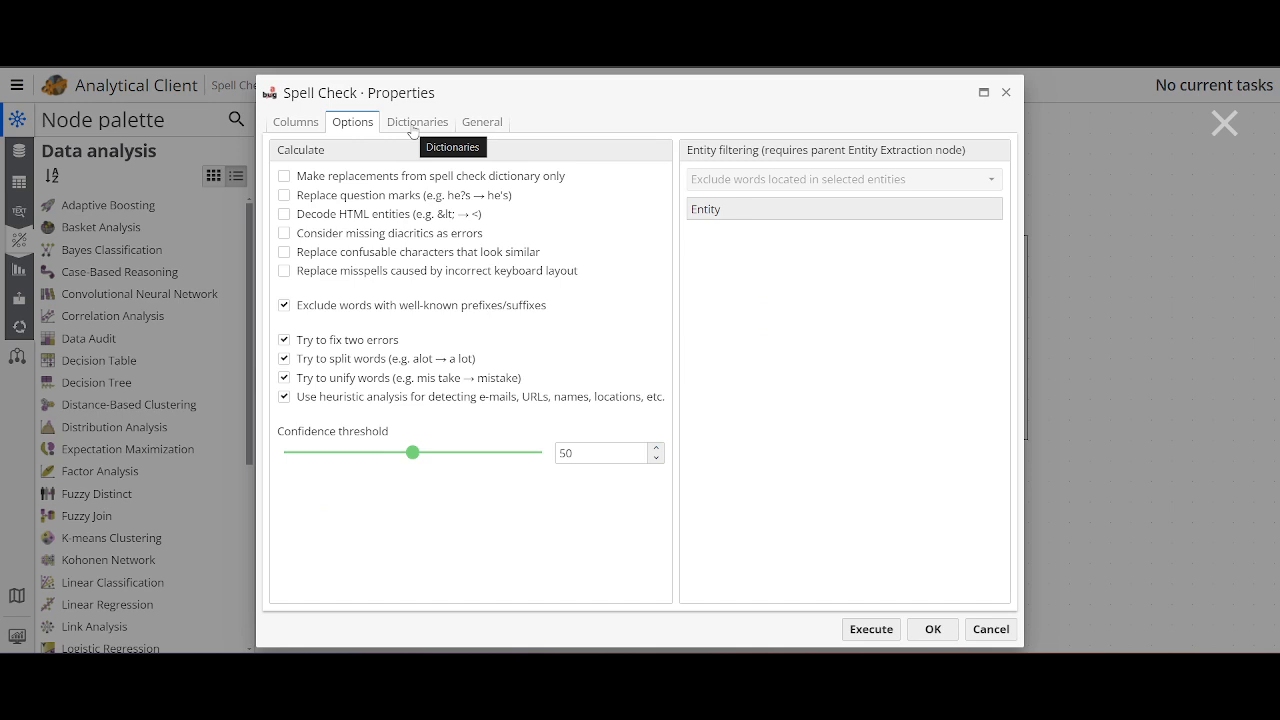
left_click(412, 127)
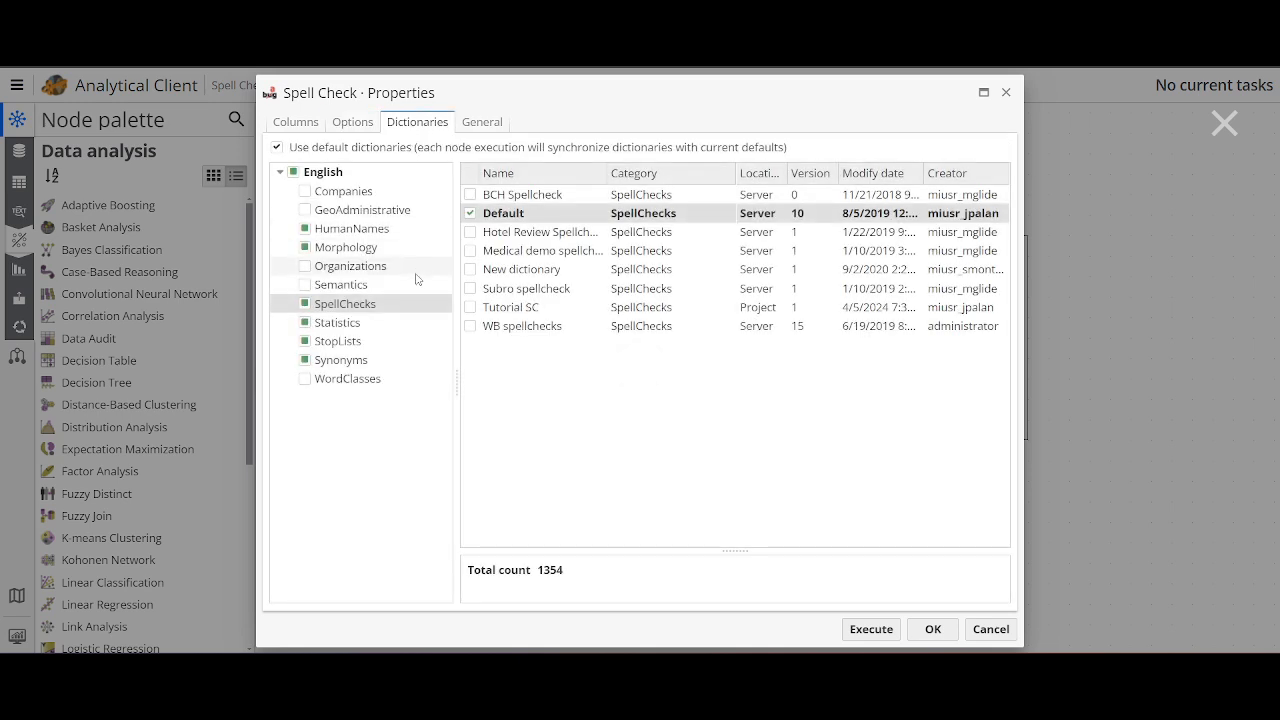
left_click(469, 307)
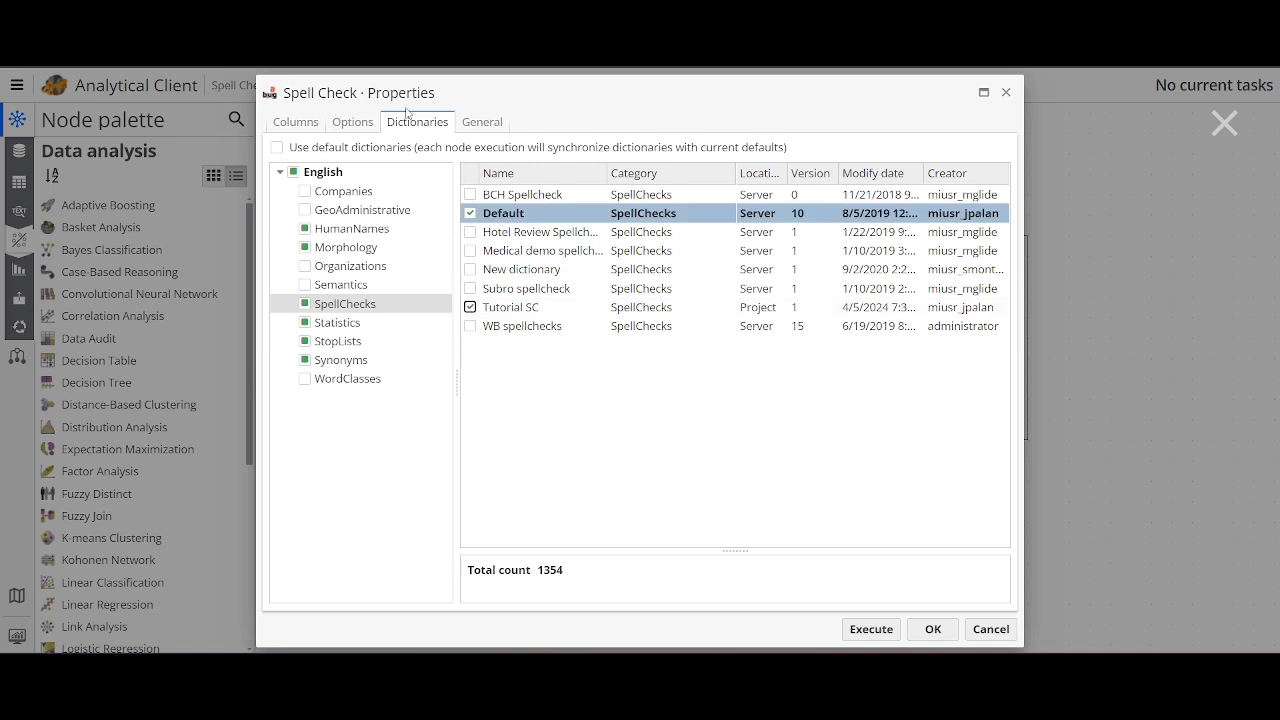
left_click(471, 308)
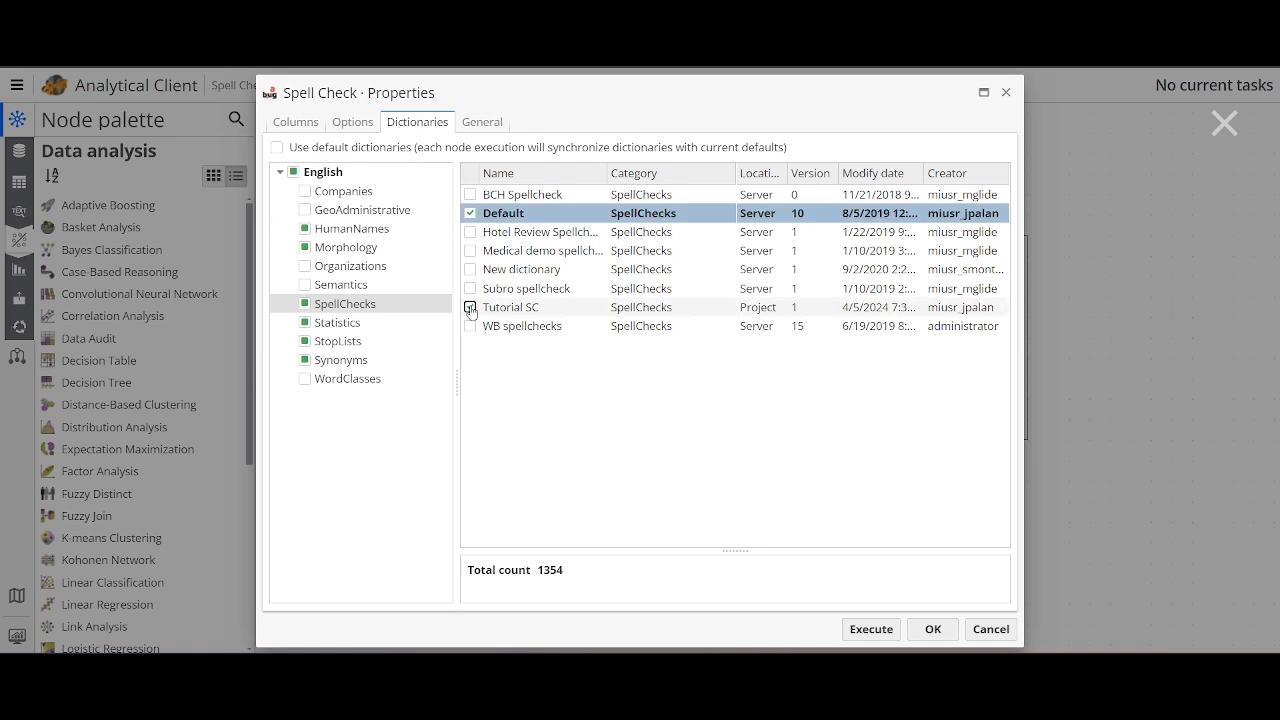
left_click(870, 626)
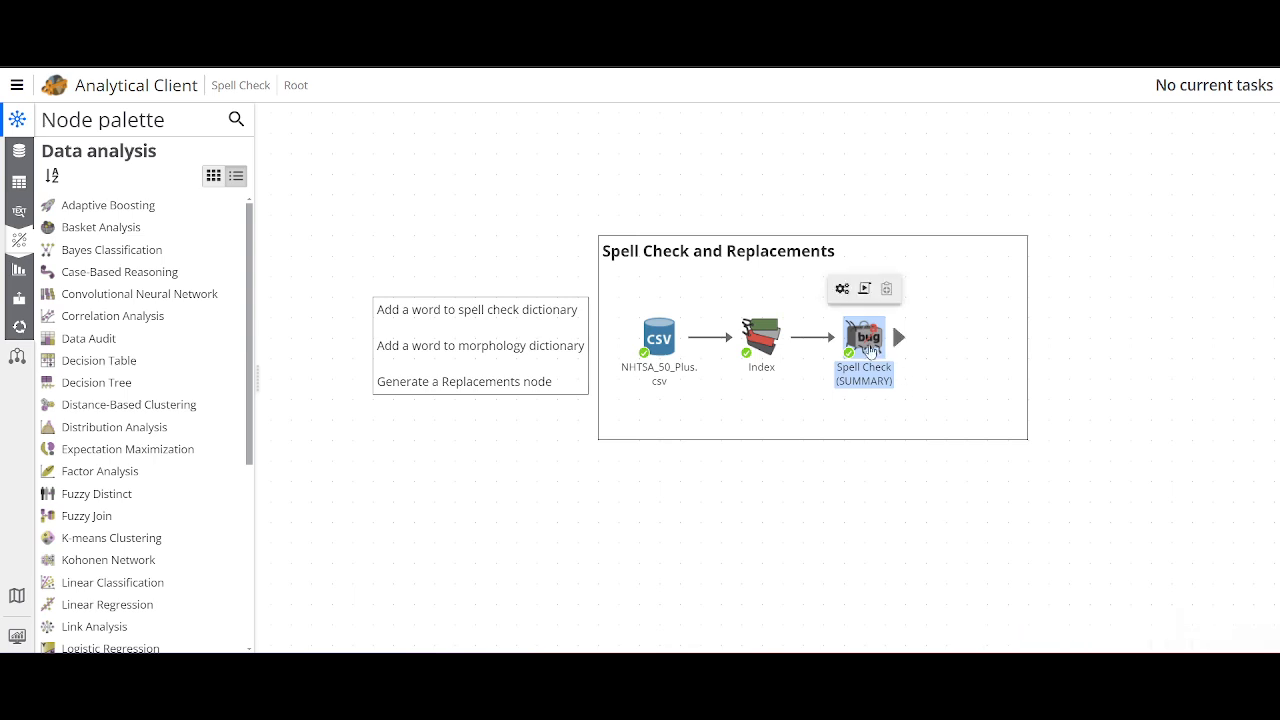
Step: Open the Spell Check (SUMMARY) results and examine the burnign entry and its matching record
double_click(869, 344)
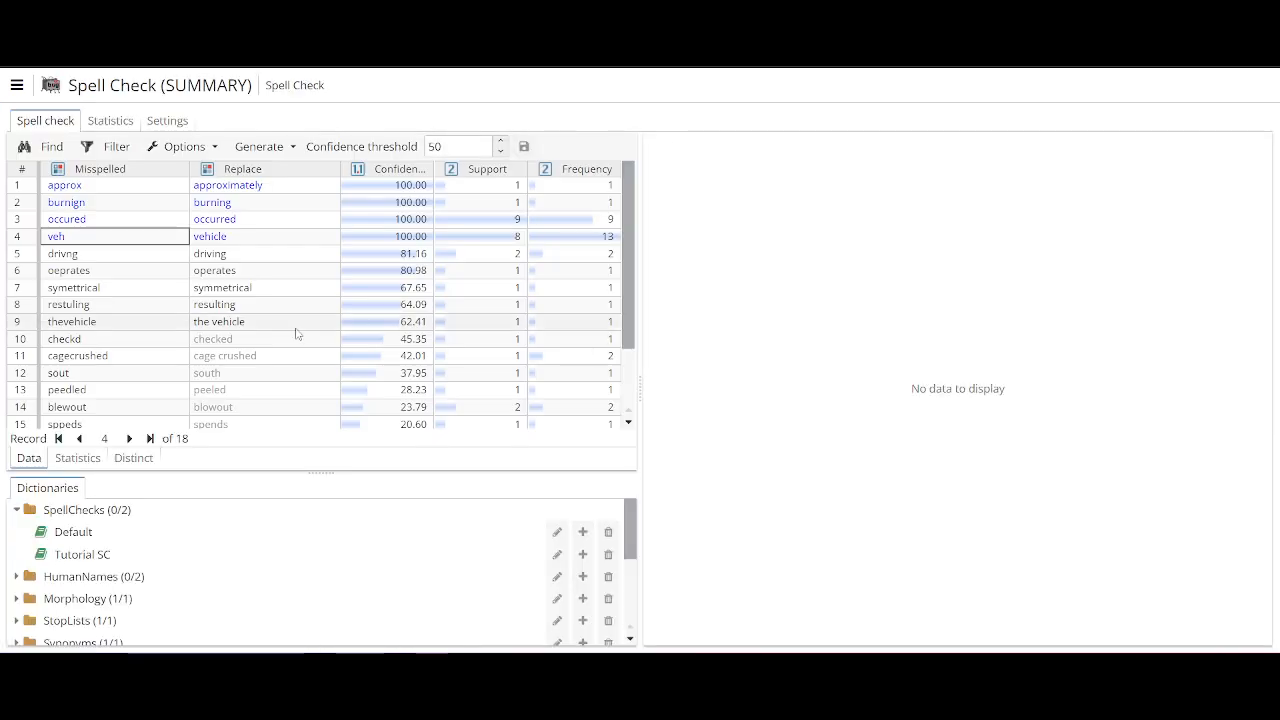
left_click(121, 206)
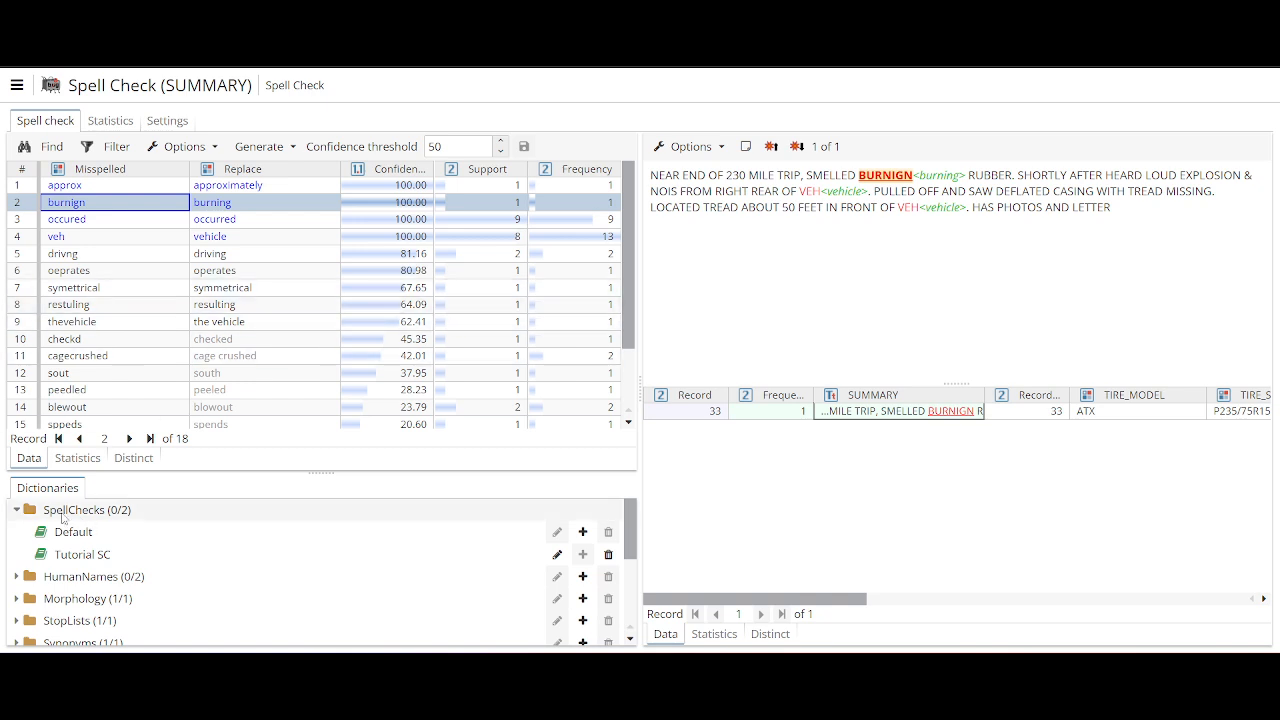
Step: Create a new Morphology dictionary captioned Tutorial Morpho, stored in this project
left_click(16, 510)
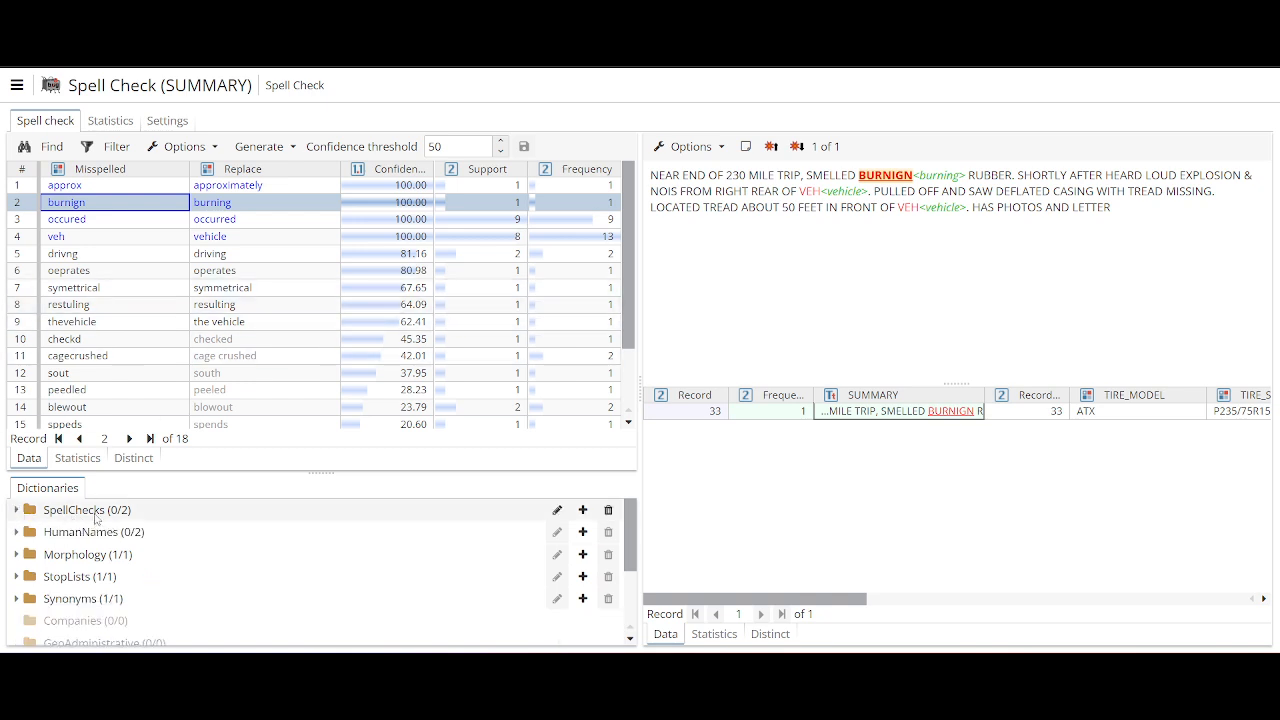
left_click(18, 555)
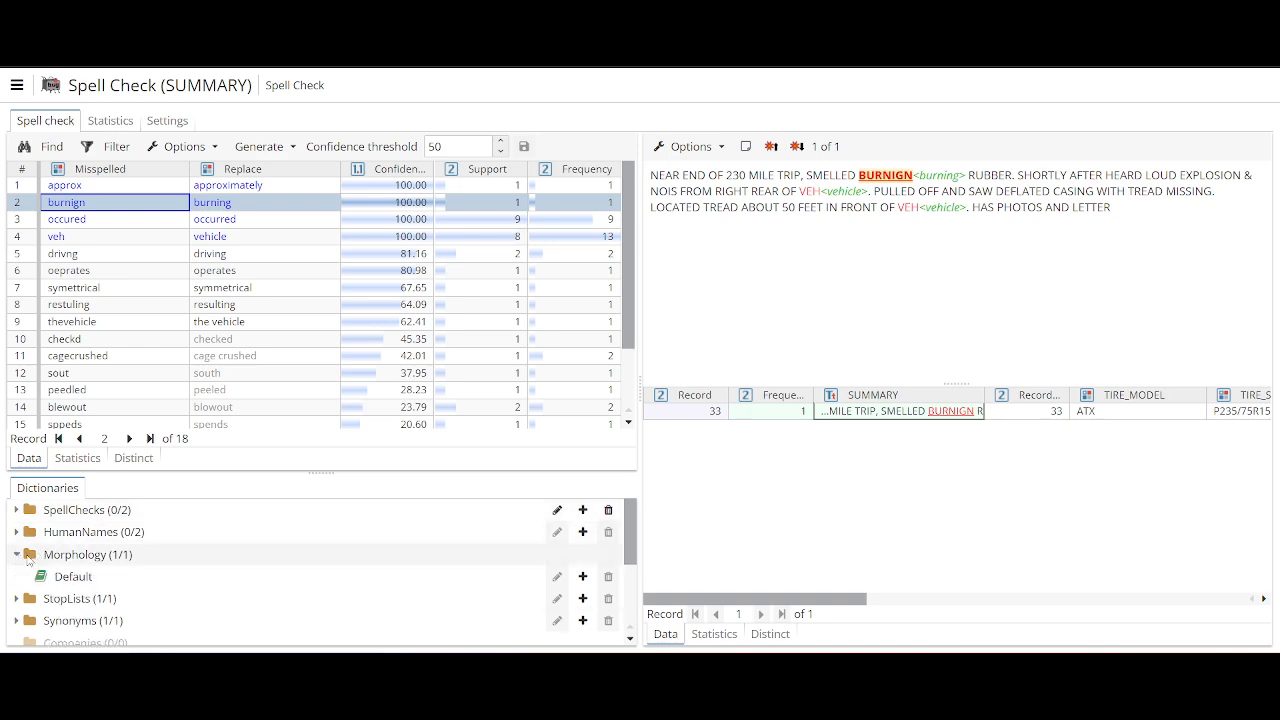
left_click(112, 560)
right_click(113, 556)
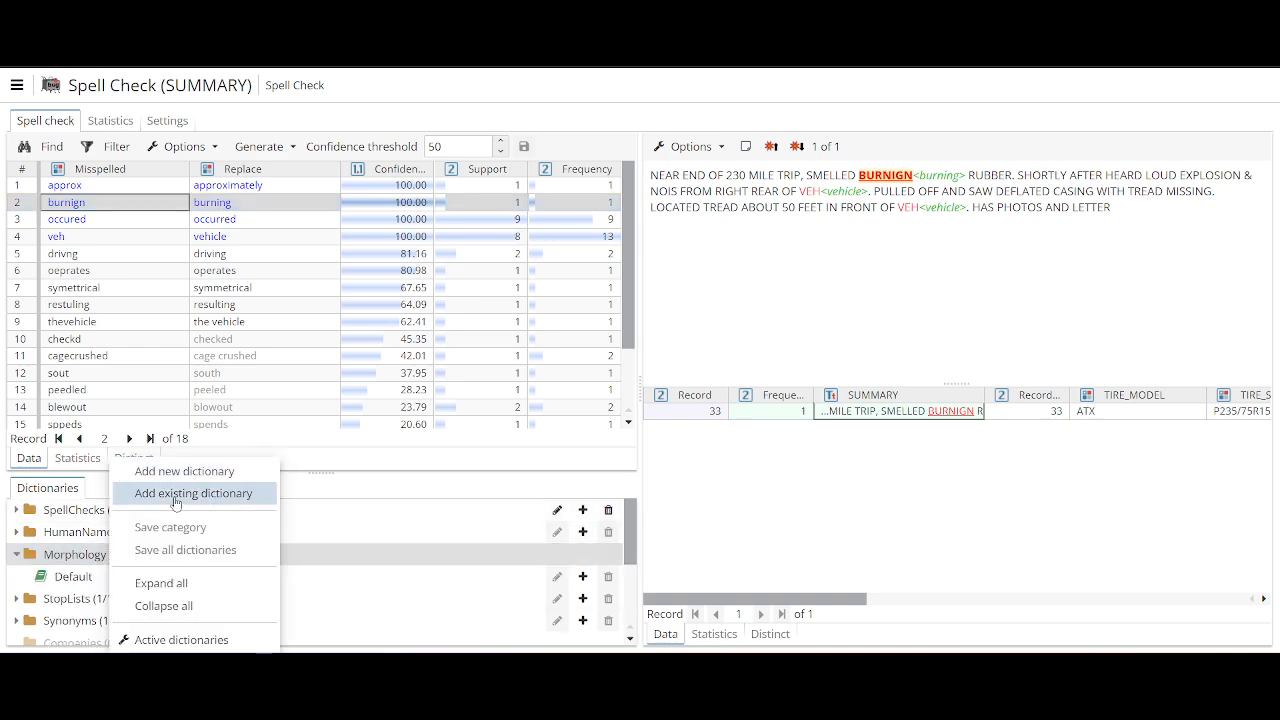
left_click(200, 472)
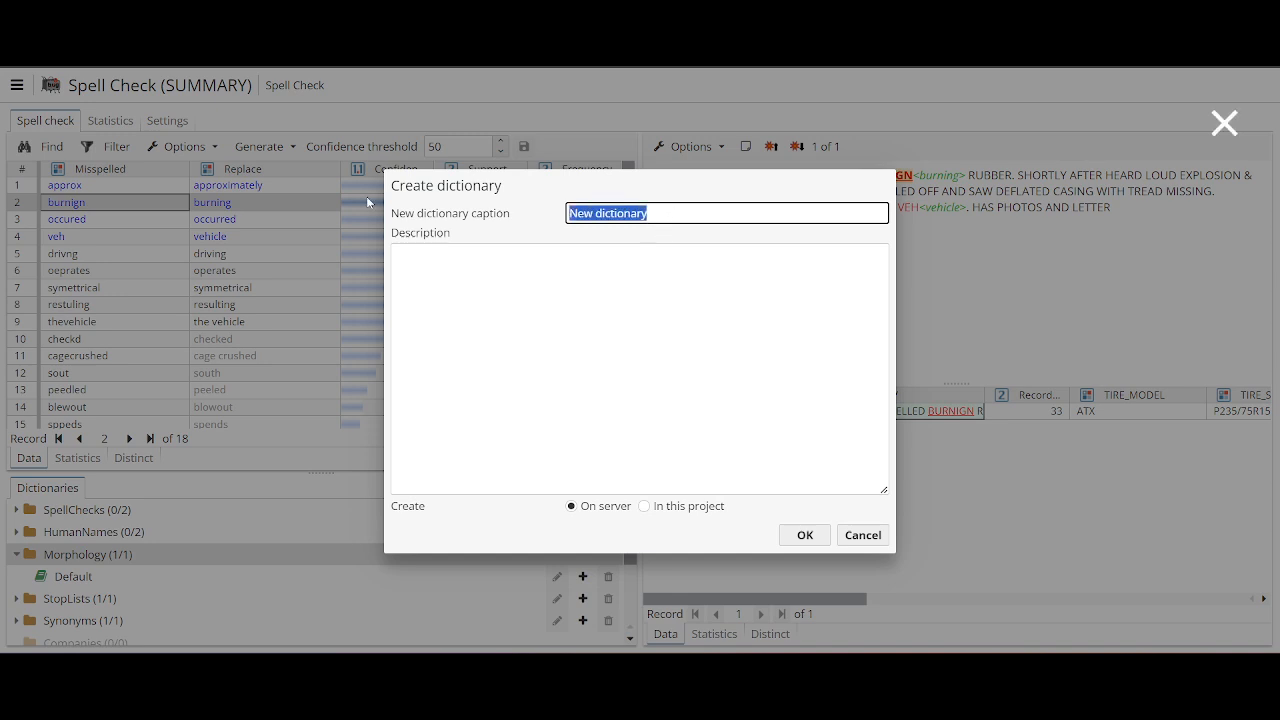
type("Tu")
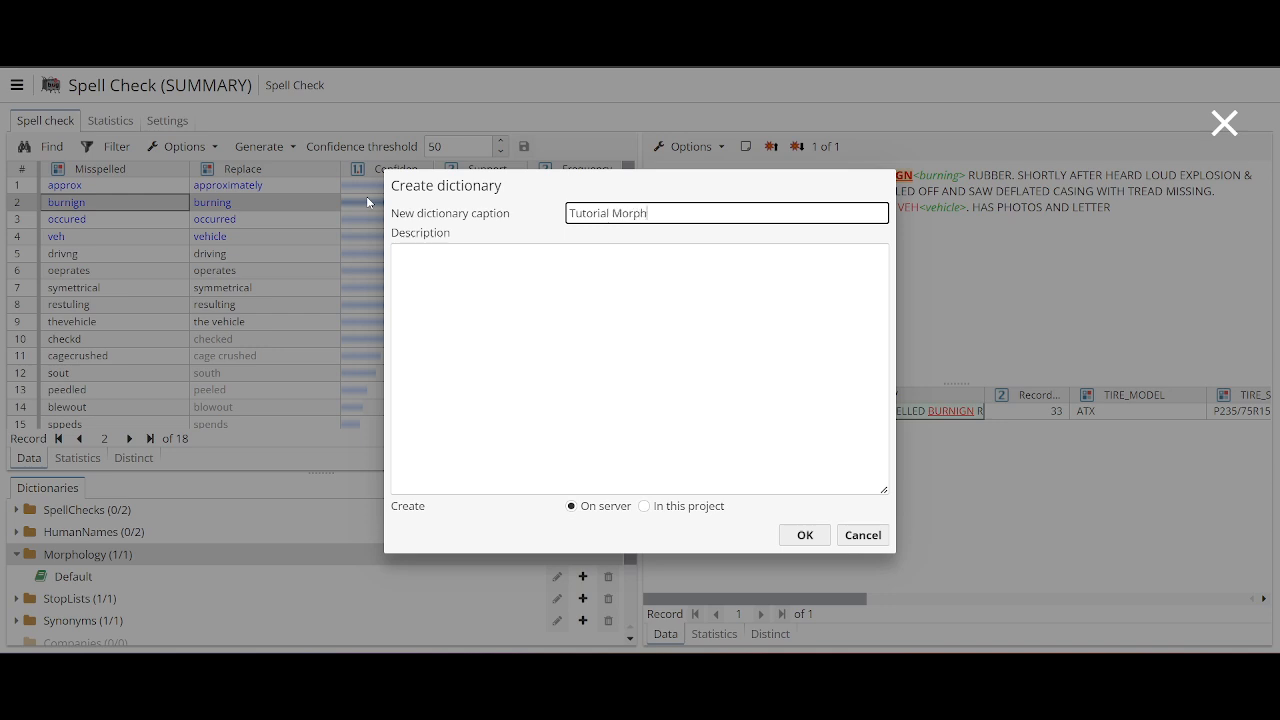
type("torial Morpho")
left_click(645, 506)
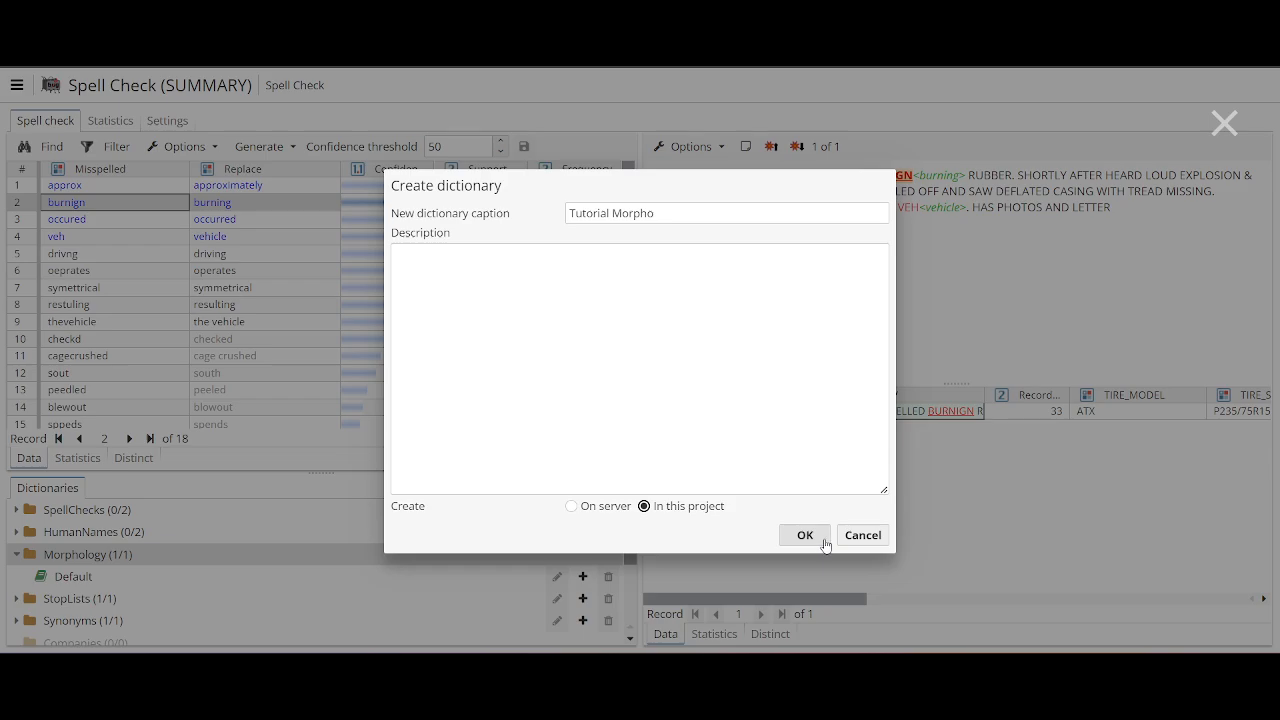
left_click(820, 540)
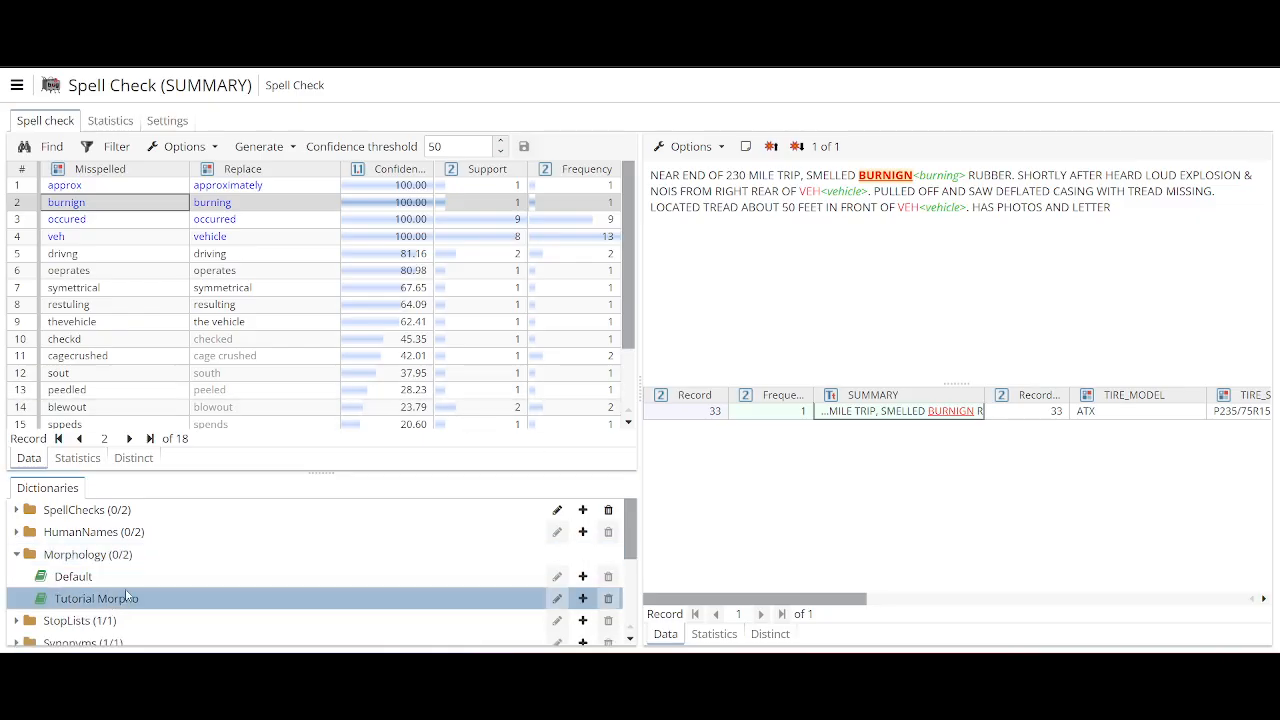
Step: Start adding the misspelled entry shakiness to the Tutorial Morpho dictionary and delete the incorrect lemma shakines
scroll(193, 362, "down", 2)
left_click(59, 390)
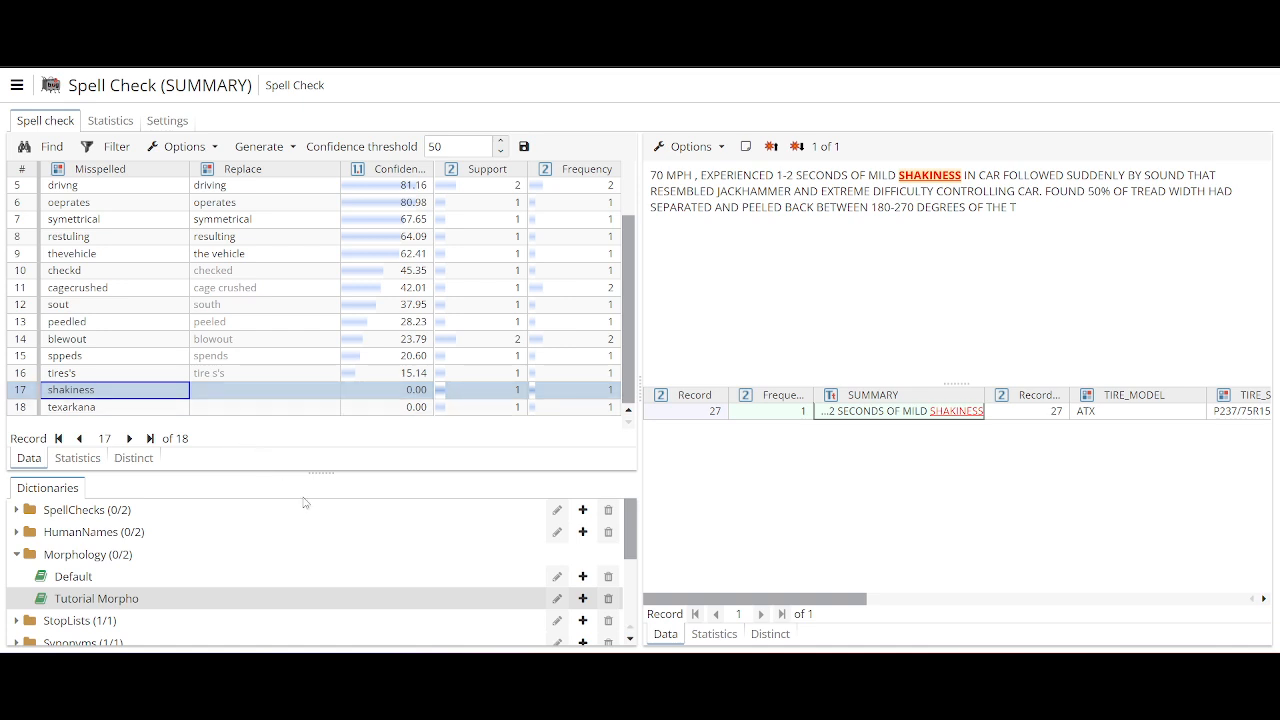
left_click(582, 600)
left_click(500, 179)
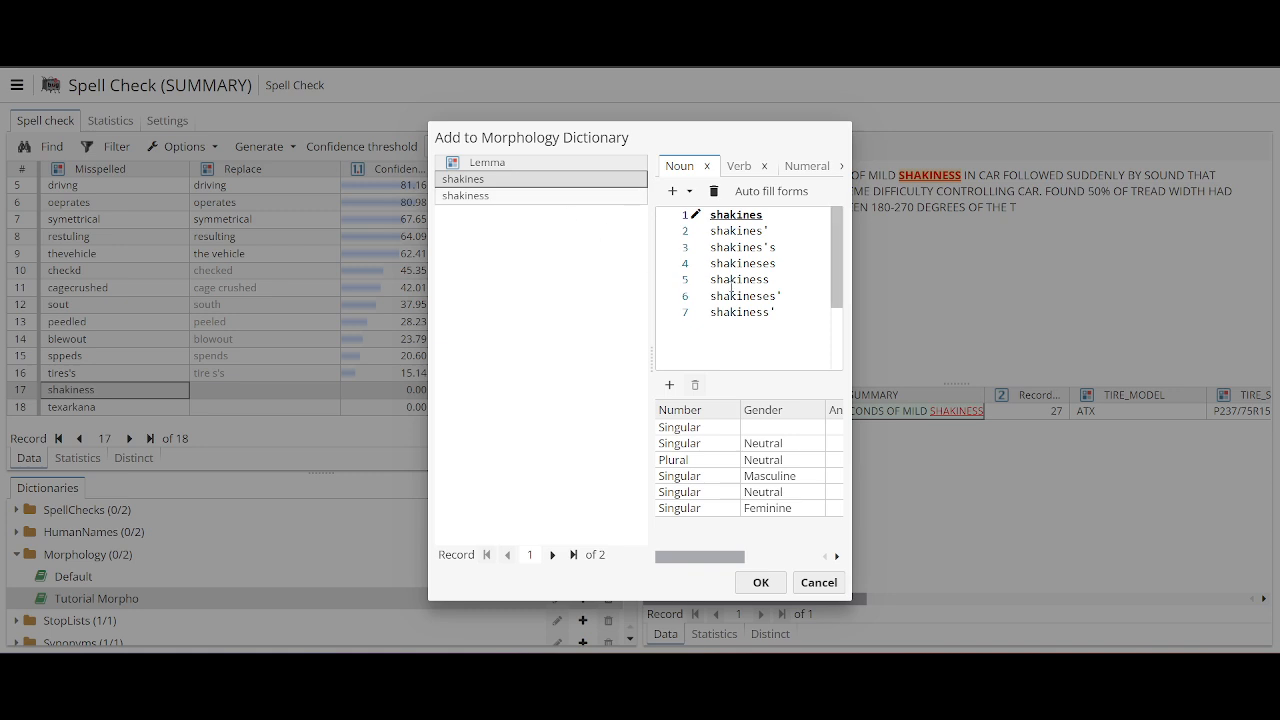
left_click(508, 196)
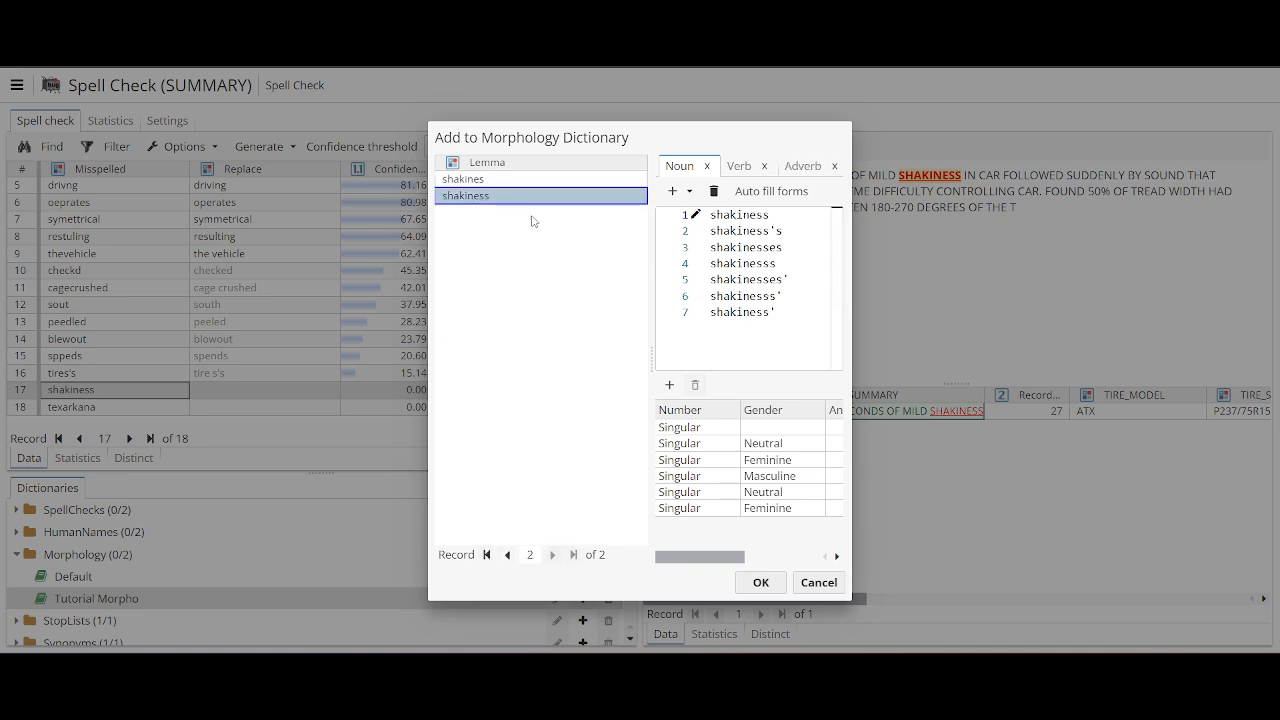
right_click(519, 181)
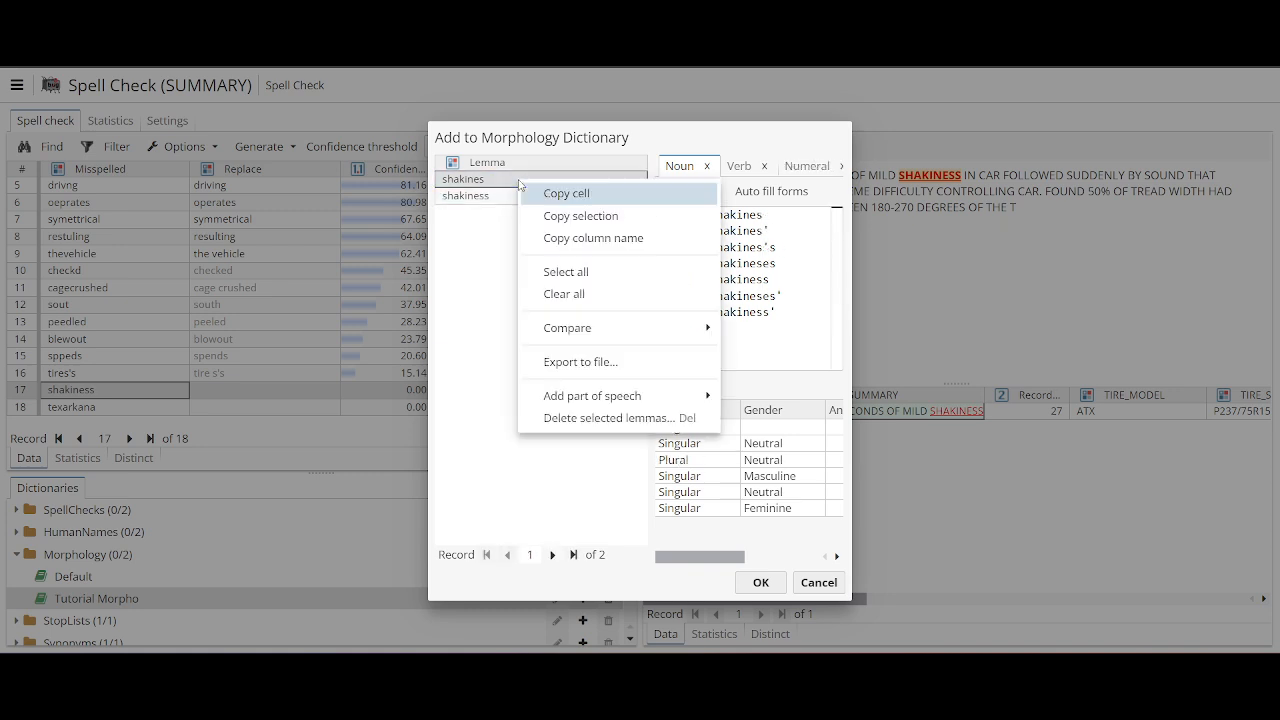
left_click(572, 418)
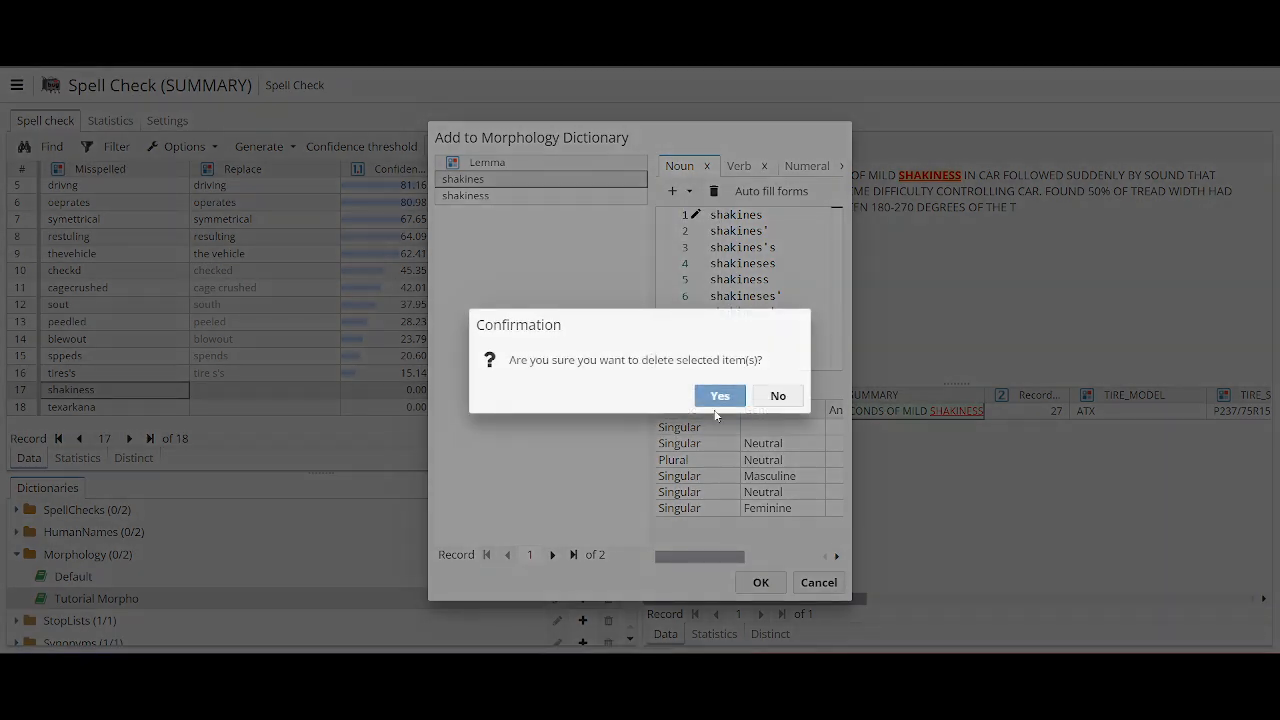
left_click(721, 396)
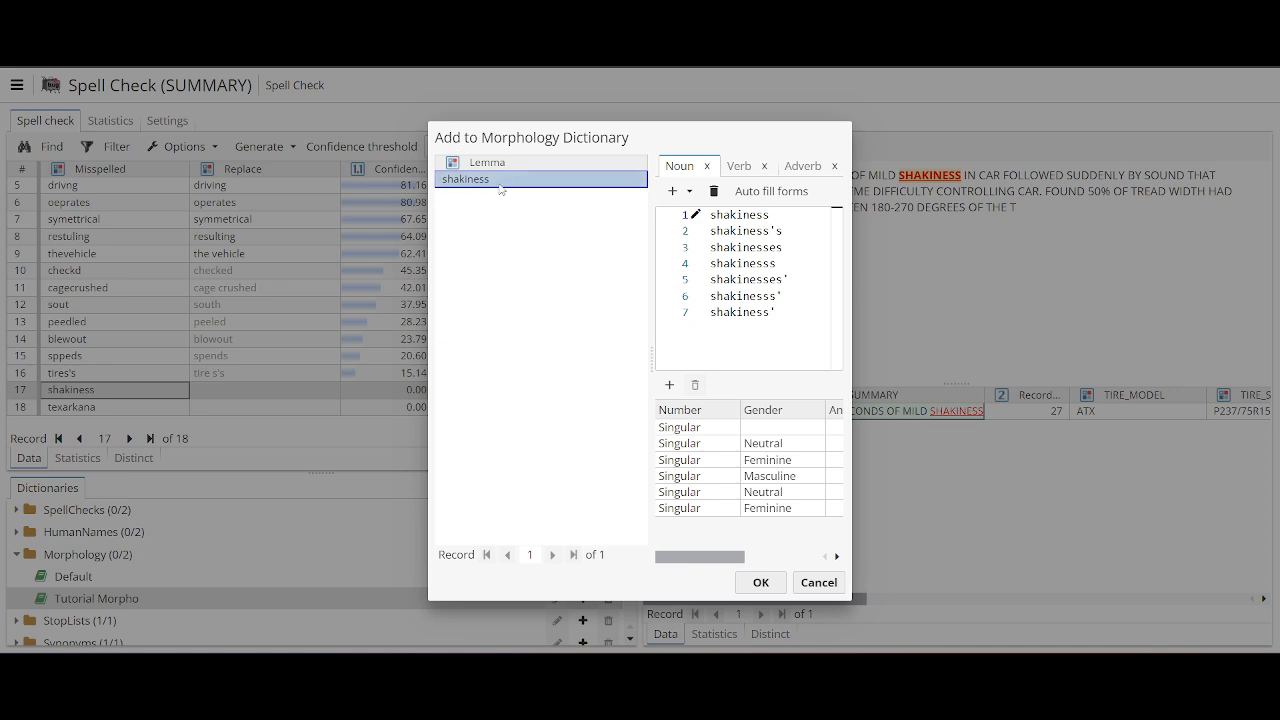
Step: Remove all noun forms of the lemma shakiness except shakiness itself
left_click_drag(785, 313, 683, 237)
key("Delete")
key("BackSpace")
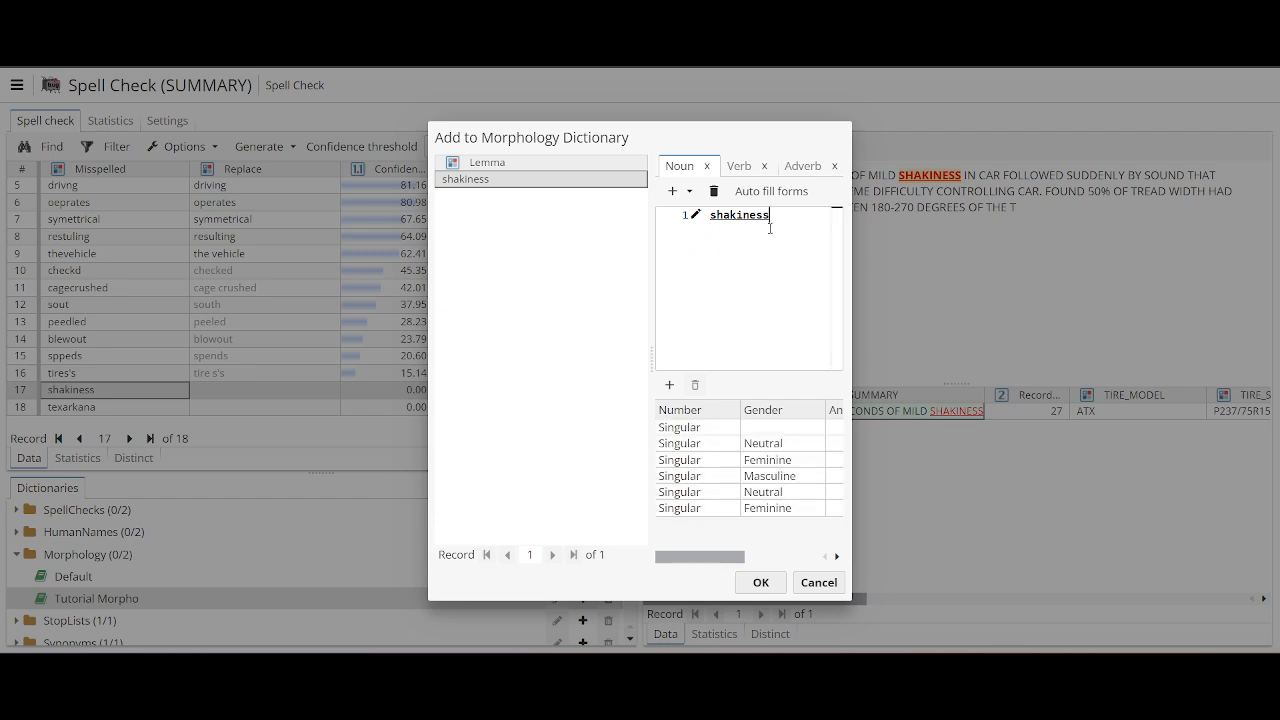
Step: Delete the Verb, Adverb and Adjective parts of speech from the lemma shakiness, keeping only Noun
left_click(764, 166)
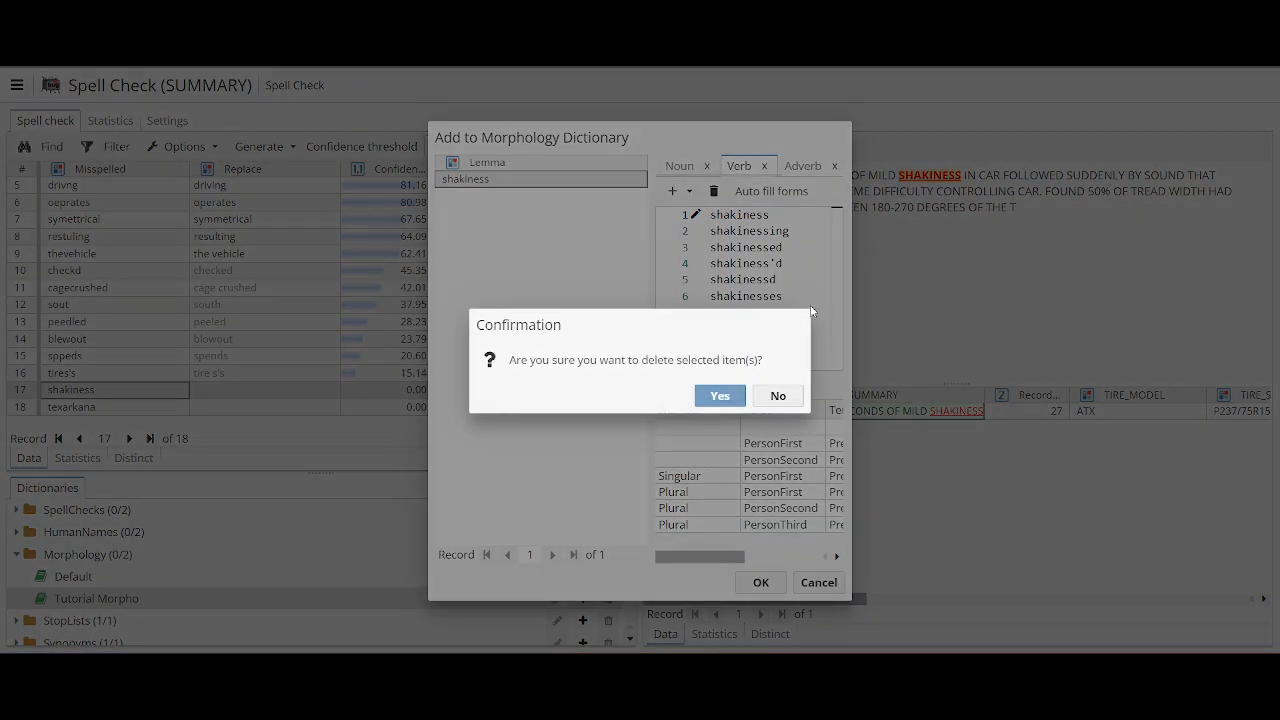
left_click(720, 395)
left_click(776, 166)
left_click(730, 393)
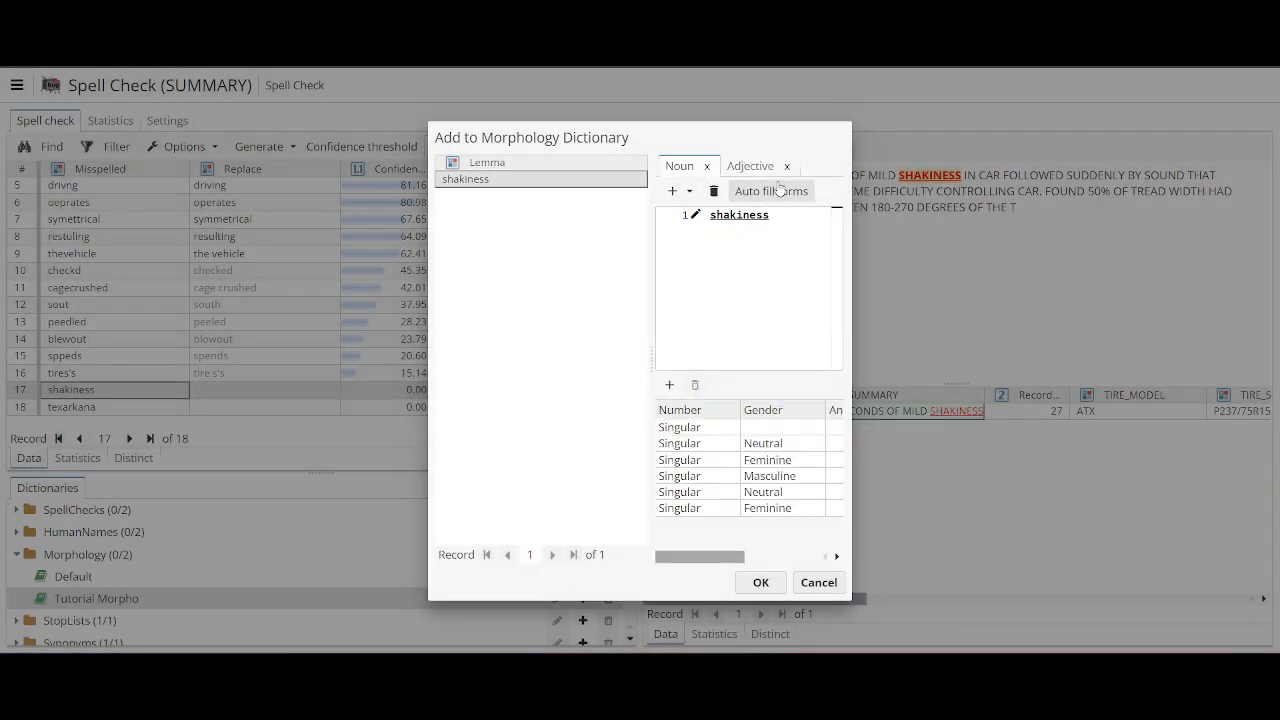
left_click(787, 166)
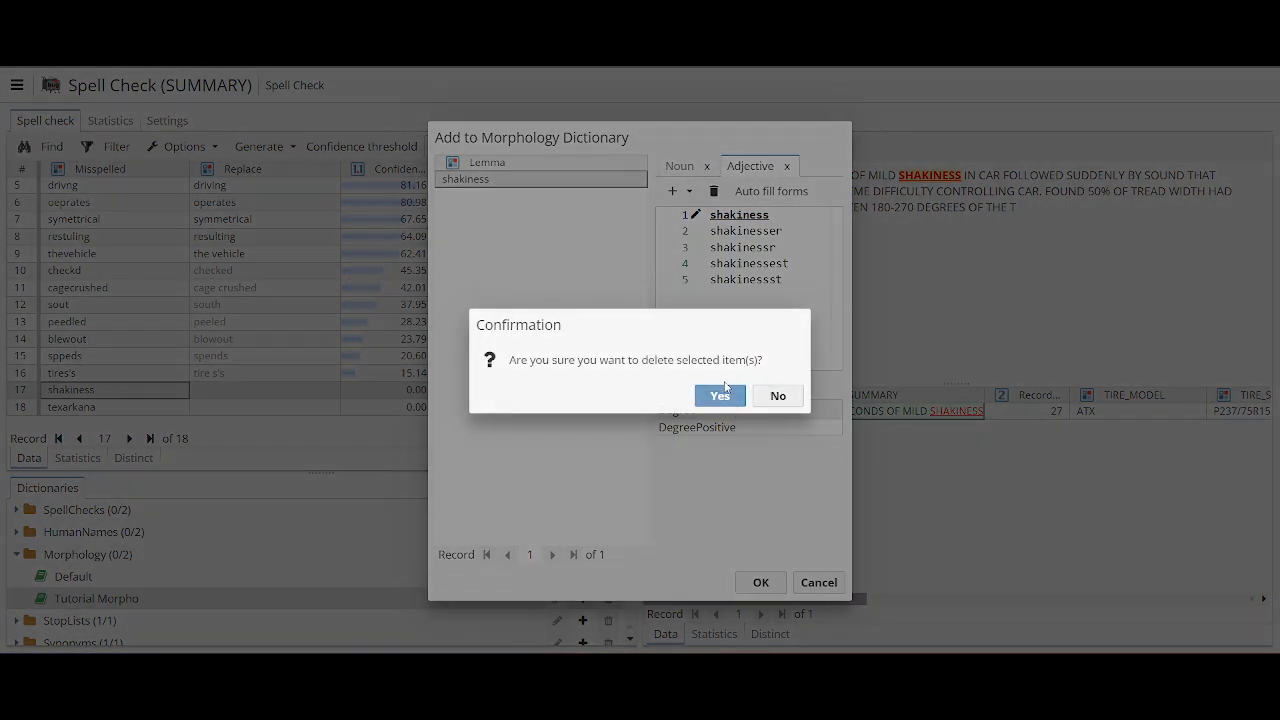
left_click(724, 392)
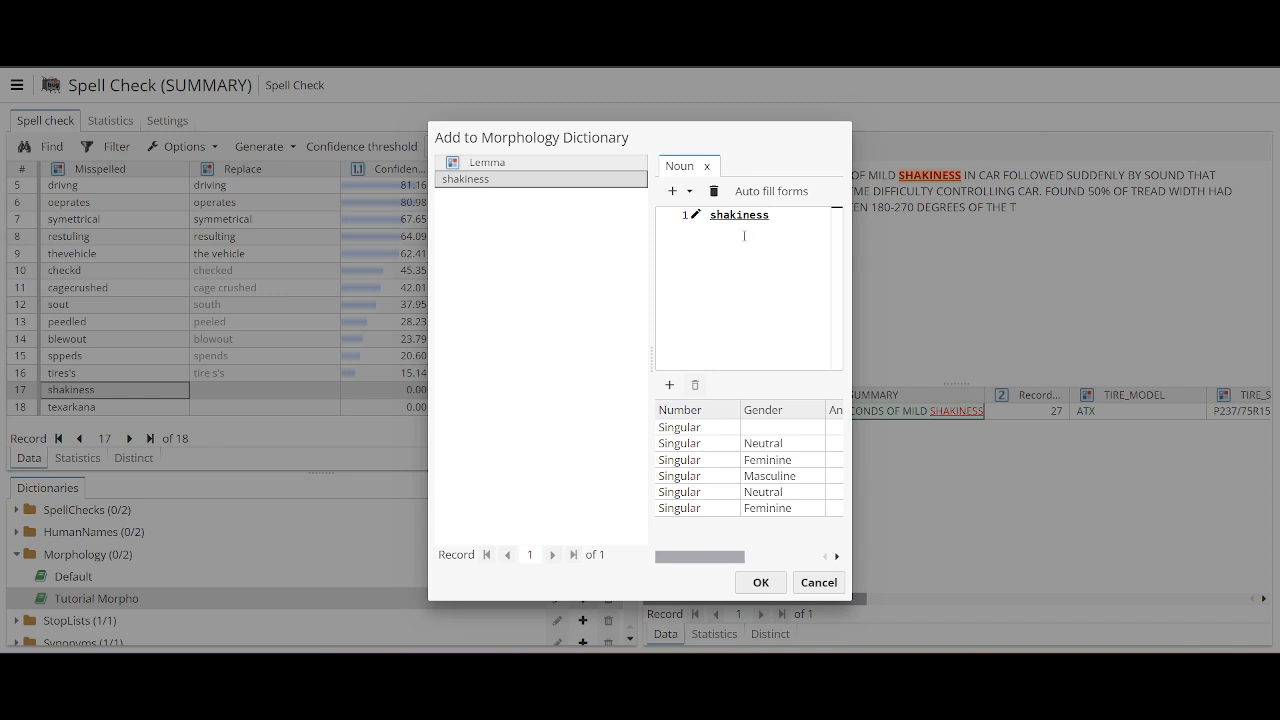
Step: Accept the shakiness noun entry for the Tutorial Morpho dictionary and save all dictionaries
double_click(776, 215)
left_click(748, 284)
left_click(759, 583)
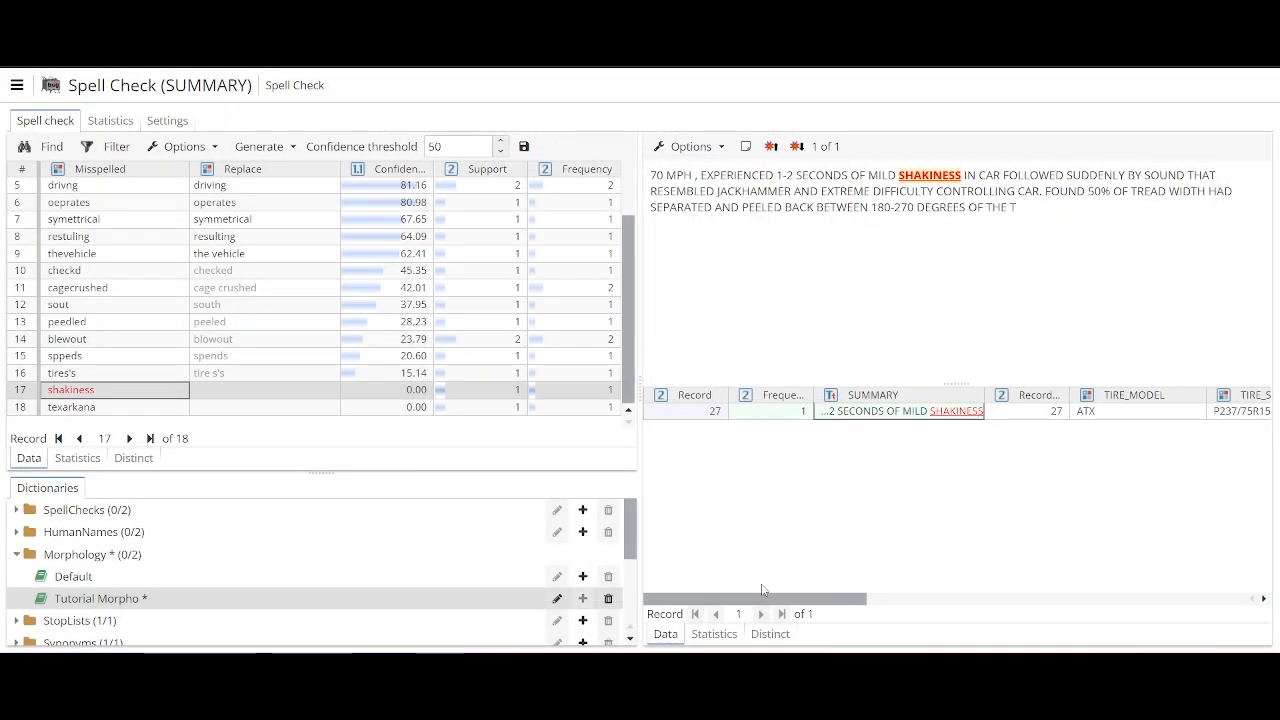
right_click(165, 597)
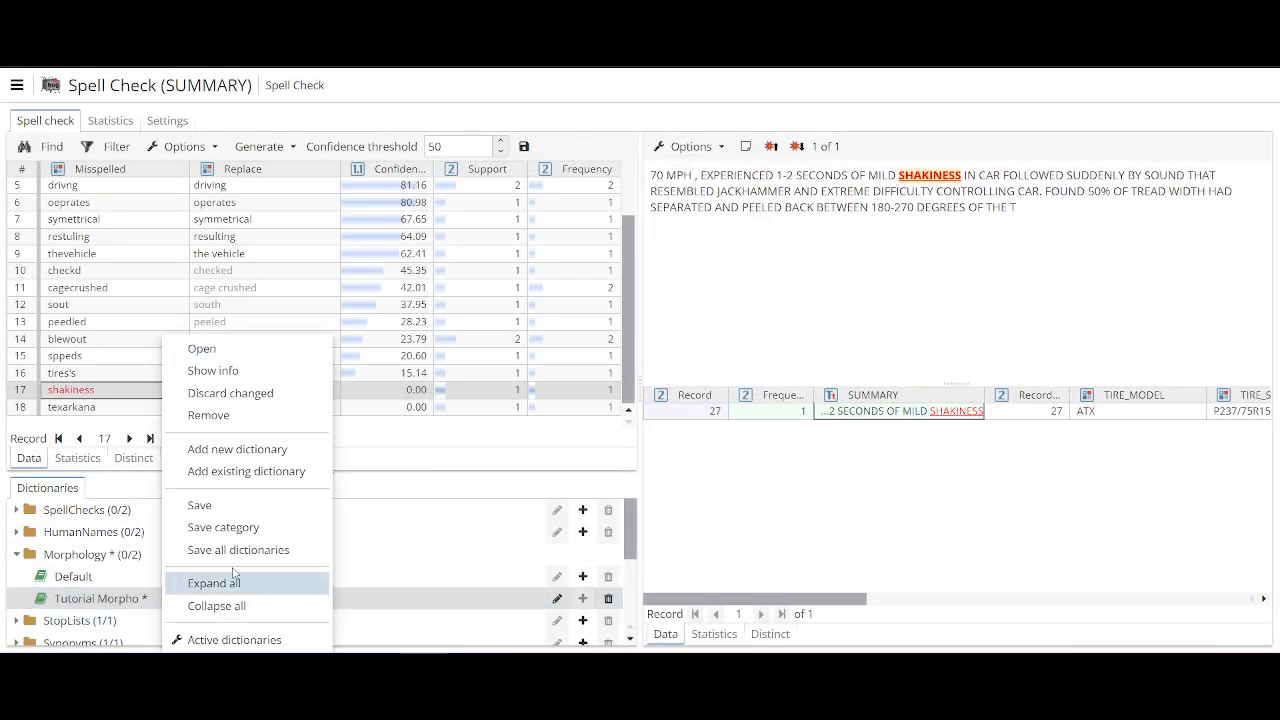
left_click(258, 551)
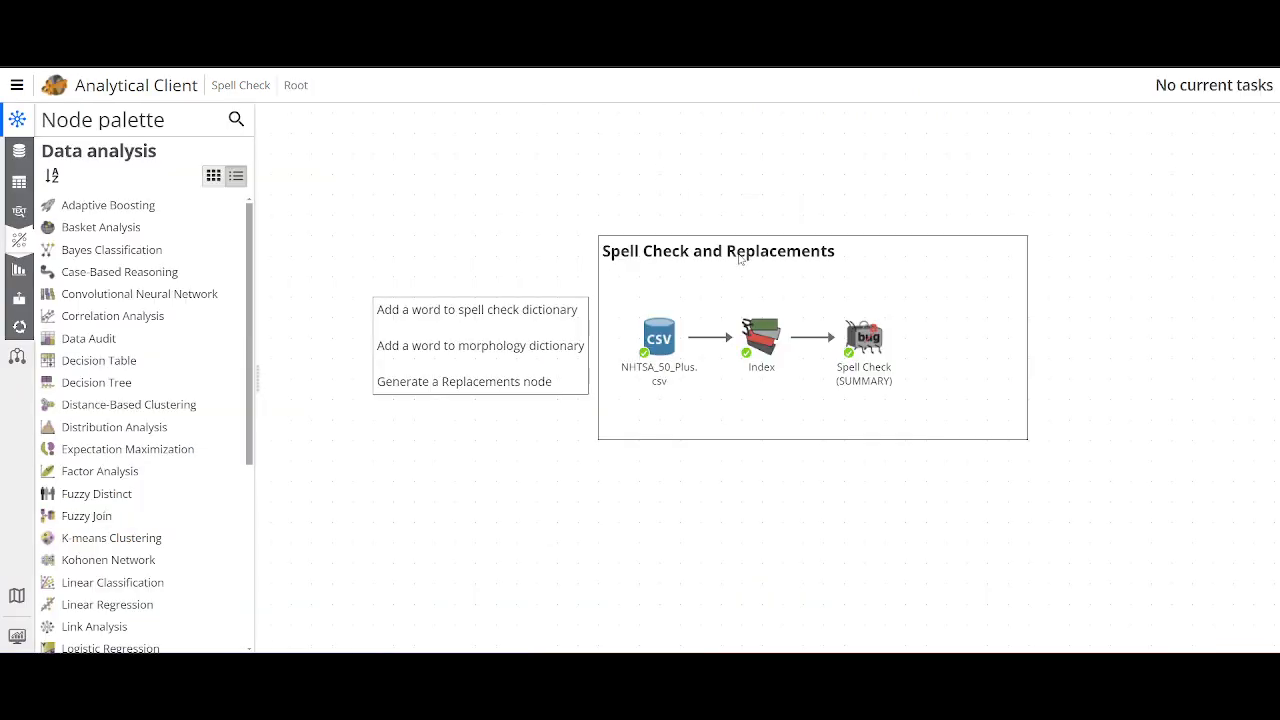
Step: Enable the Tutorial Morpho dictionary under Morphology in the Spell Check node's properties and execute the node
right_click(872, 340)
left_click(883, 335)
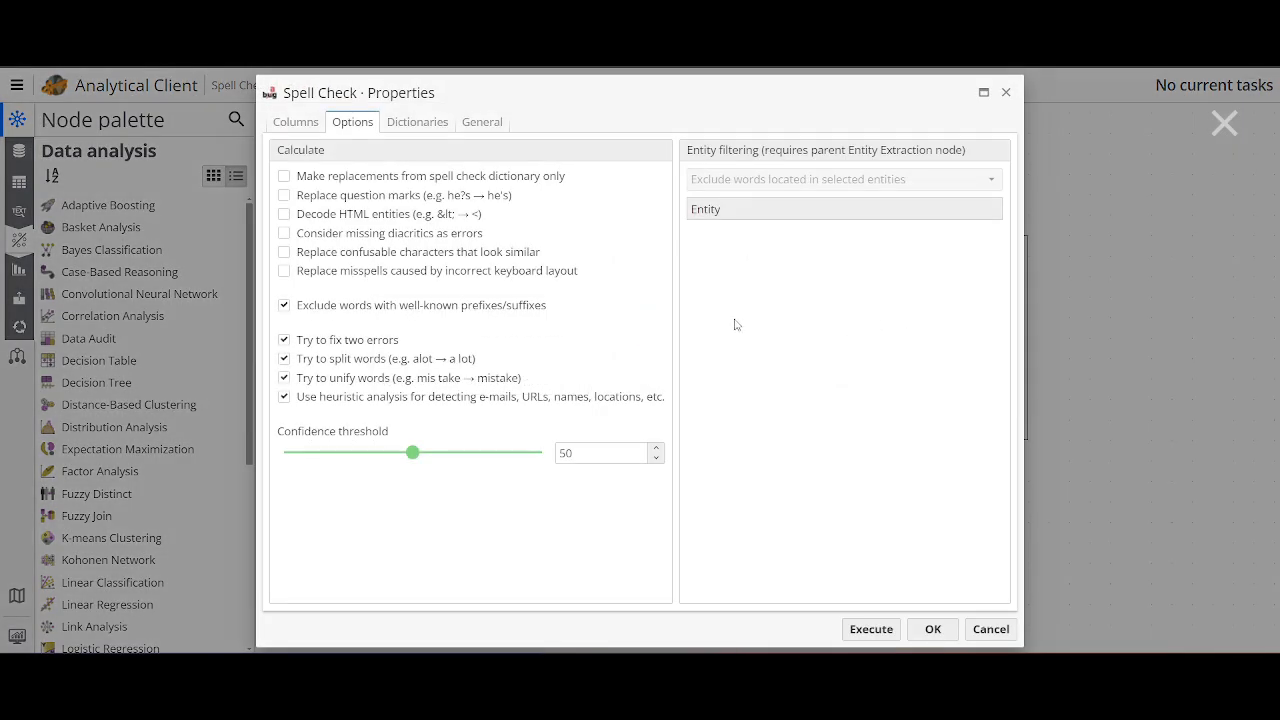
left_click(424, 127)
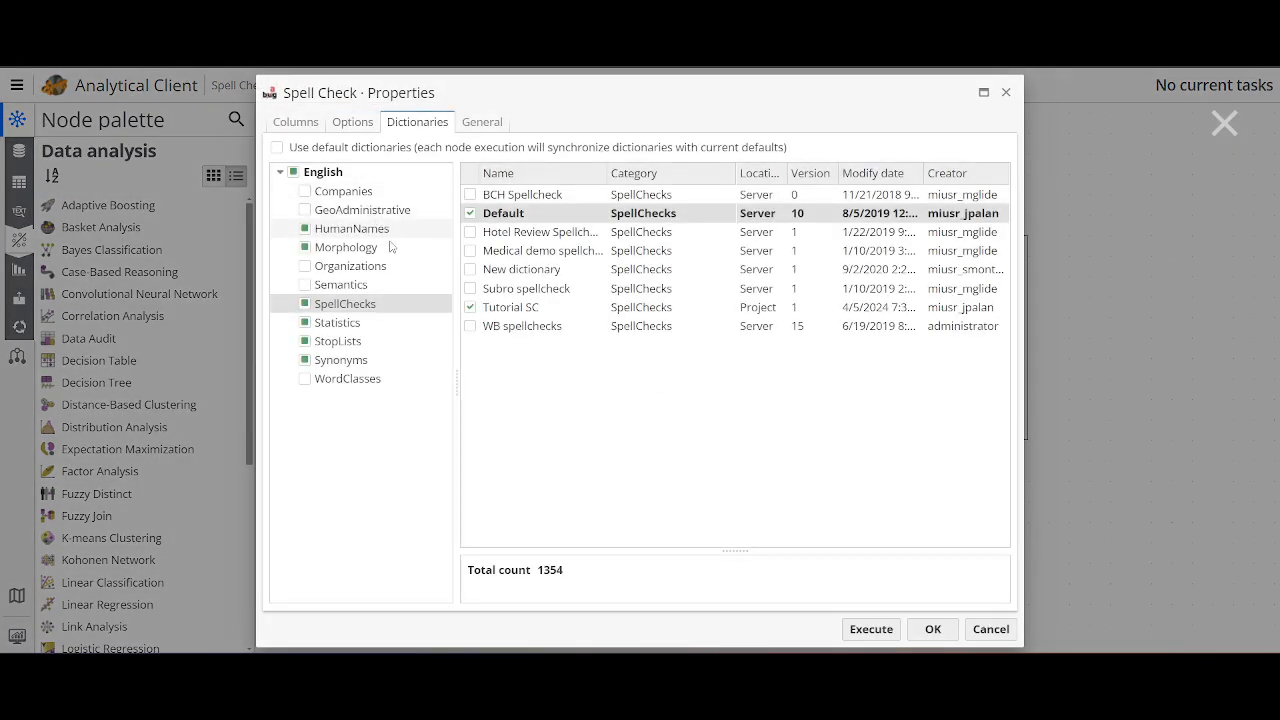
left_click(346, 247)
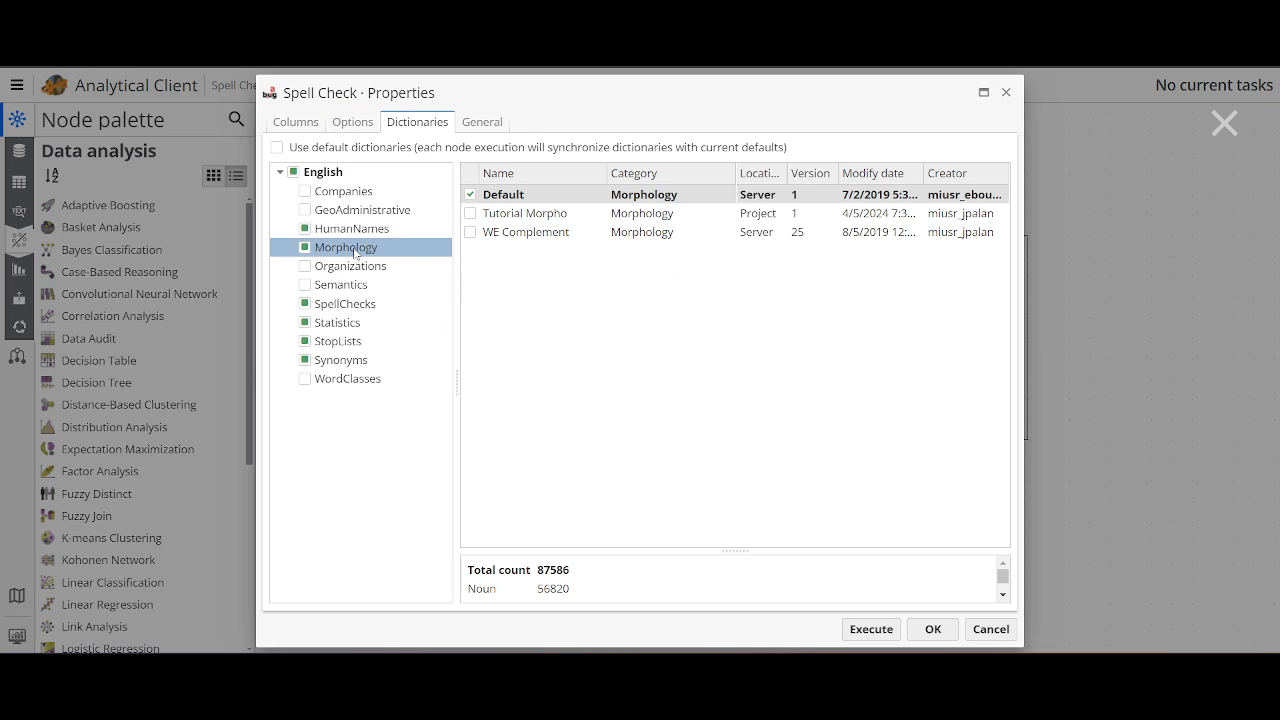
left_click(470, 213)
left_click(505, 215)
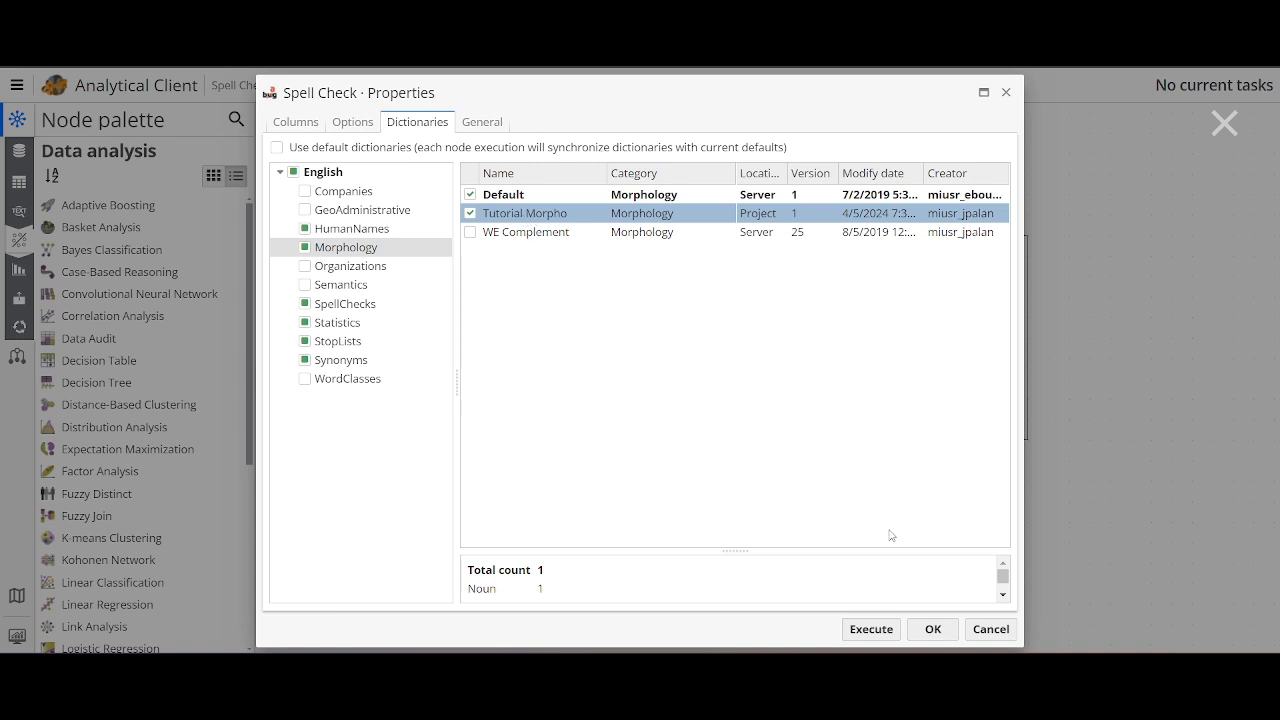
left_click(880, 629)
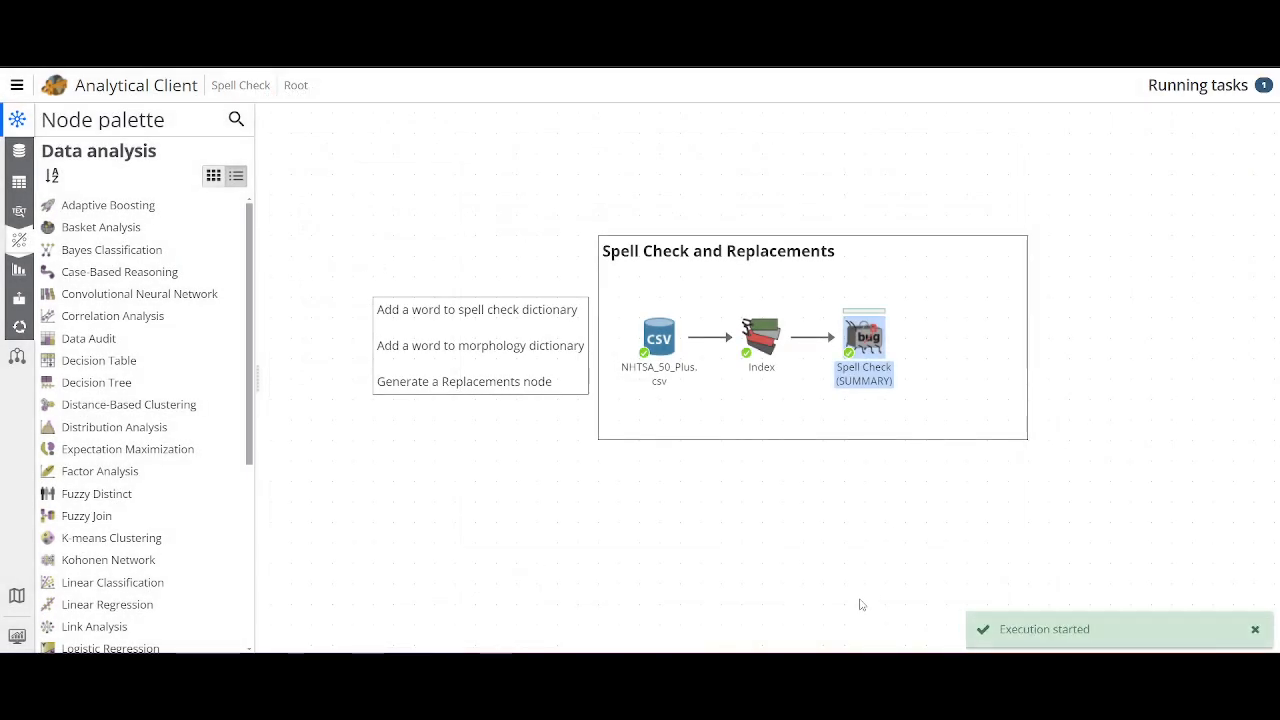
Step: Open the updated Spell Check (SUMMARY) results and check the misspelled words list for shakiness
double_click(860, 345)
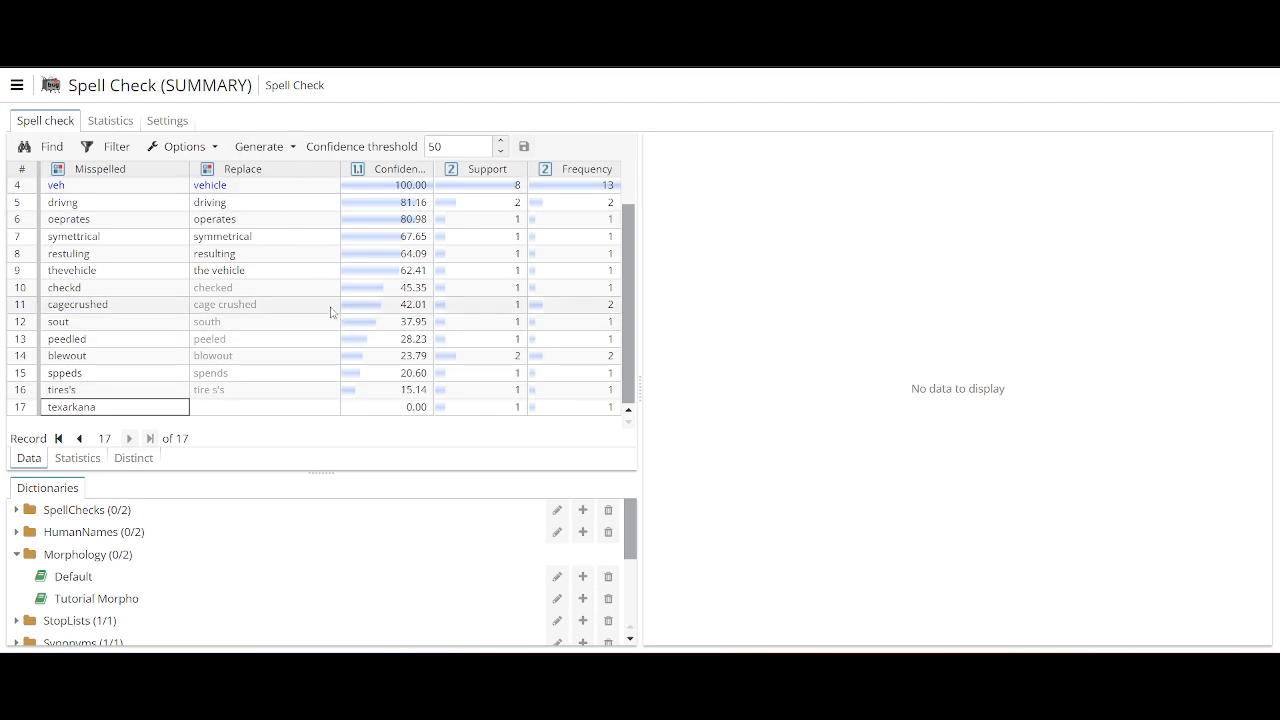
left_click_drag(627, 275, 633, 230)
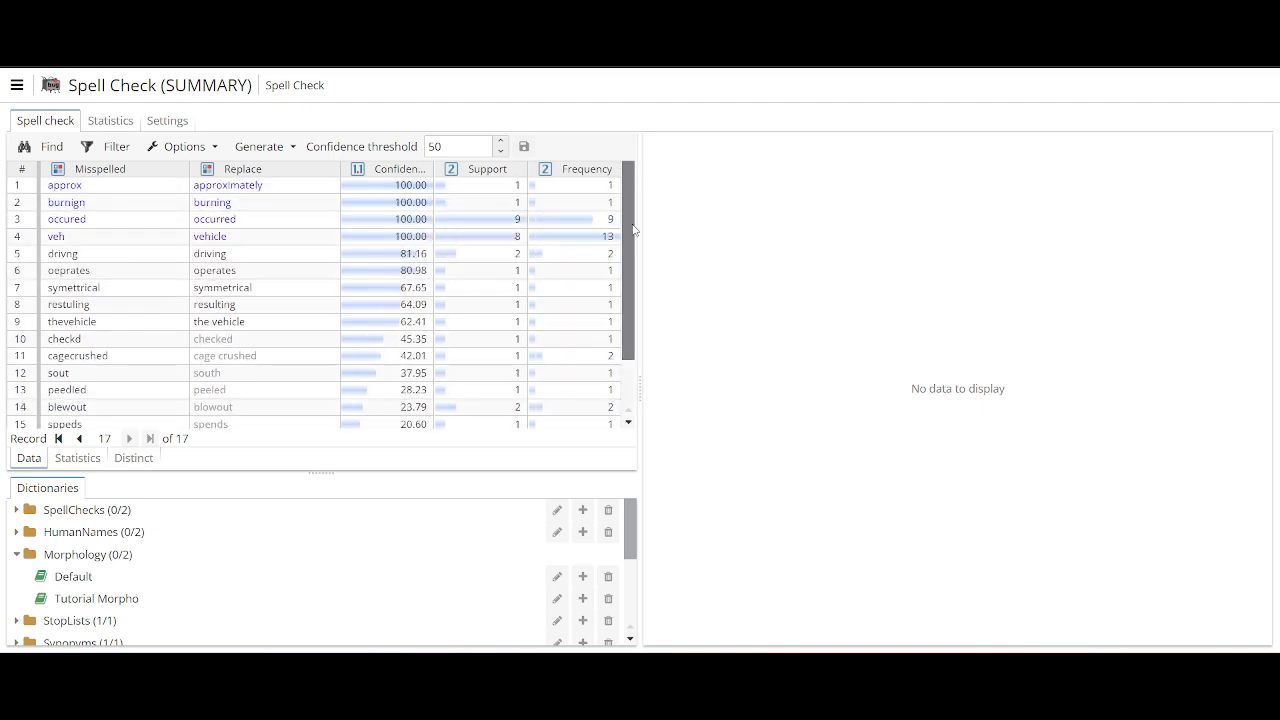
Step: Review the confidence threshold and inspect the suggested replacements for approx and thevehicle in their source summaries
left_click(469, 143)
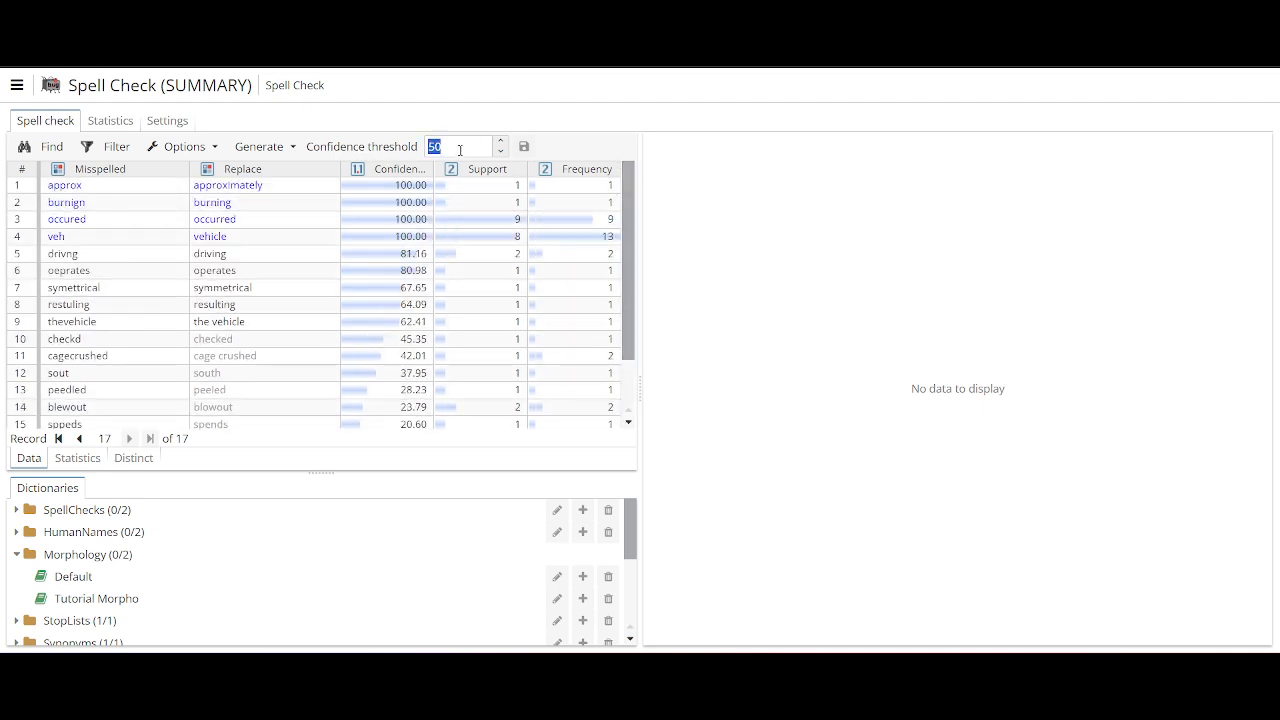
left_click(460, 149)
left_click(160, 321)
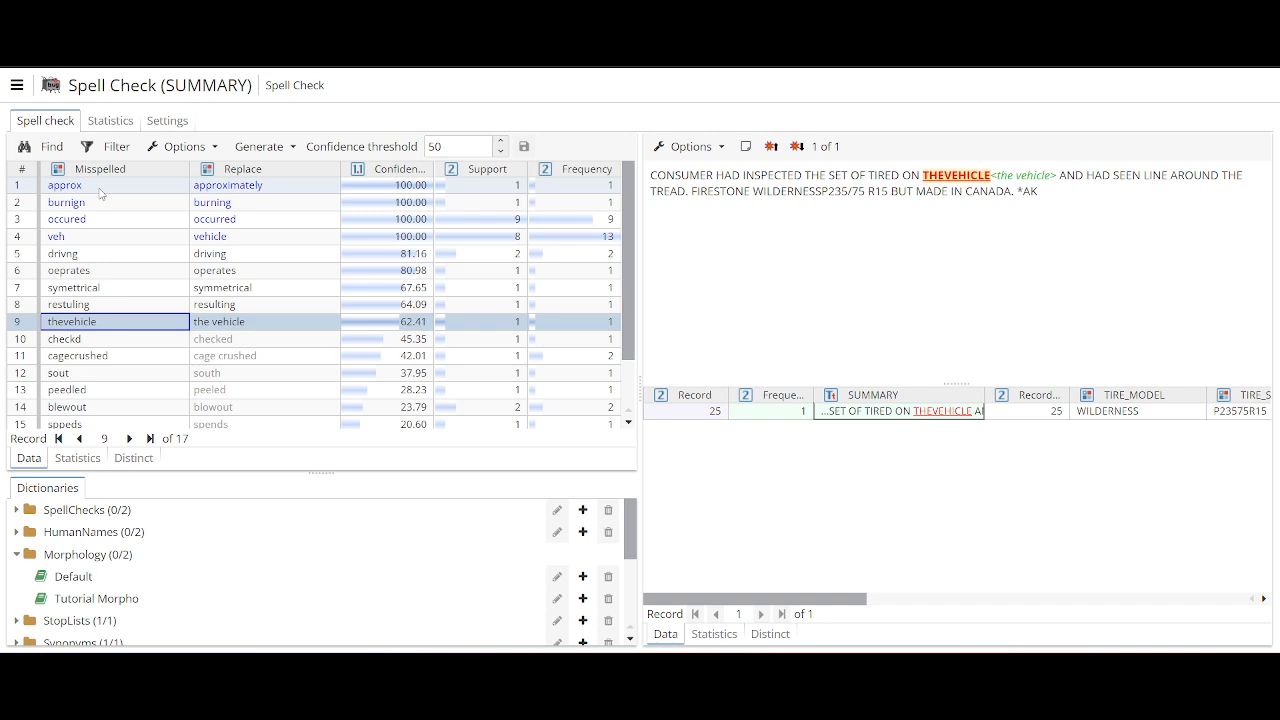
left_click(100, 190)
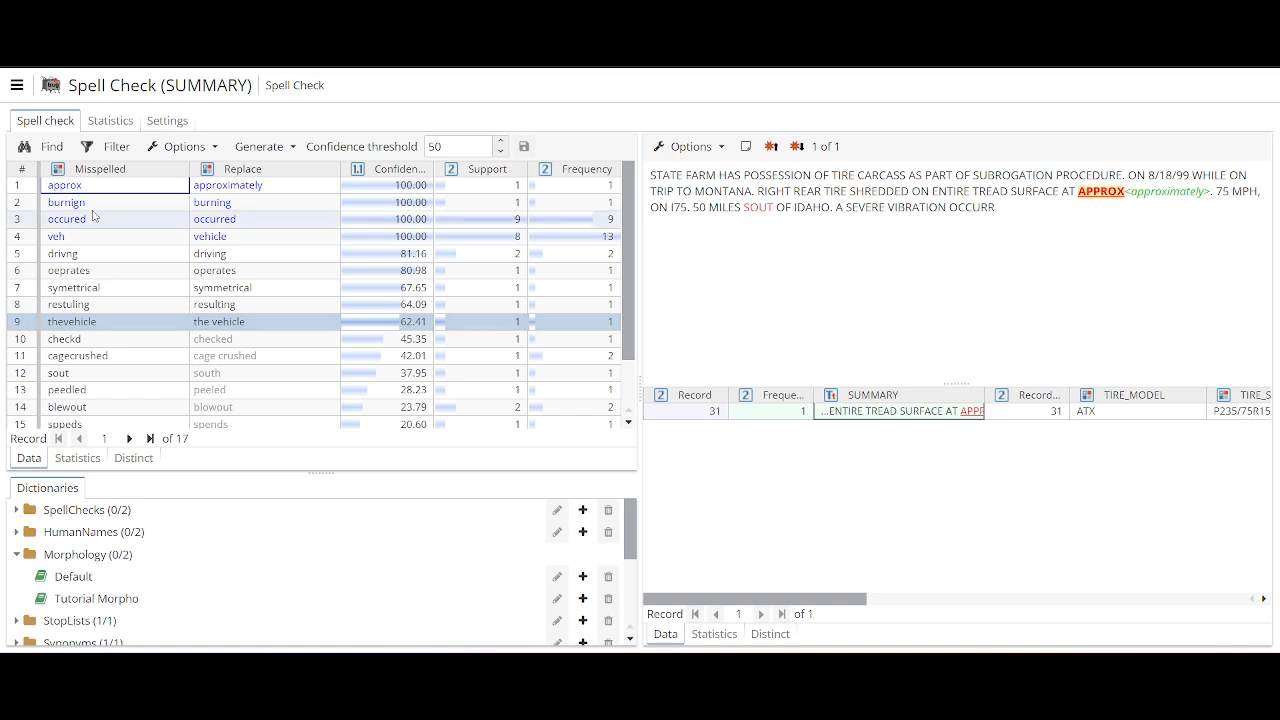
left_click(66, 190)
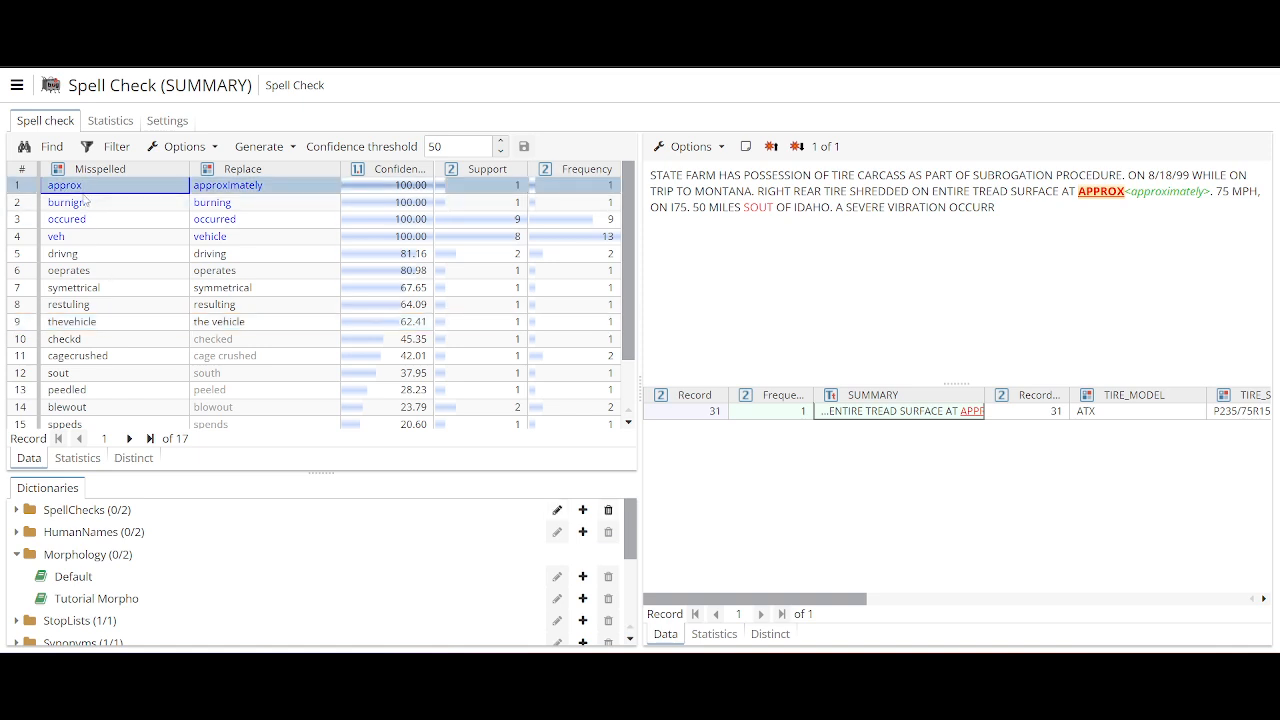
left_click(113, 321)
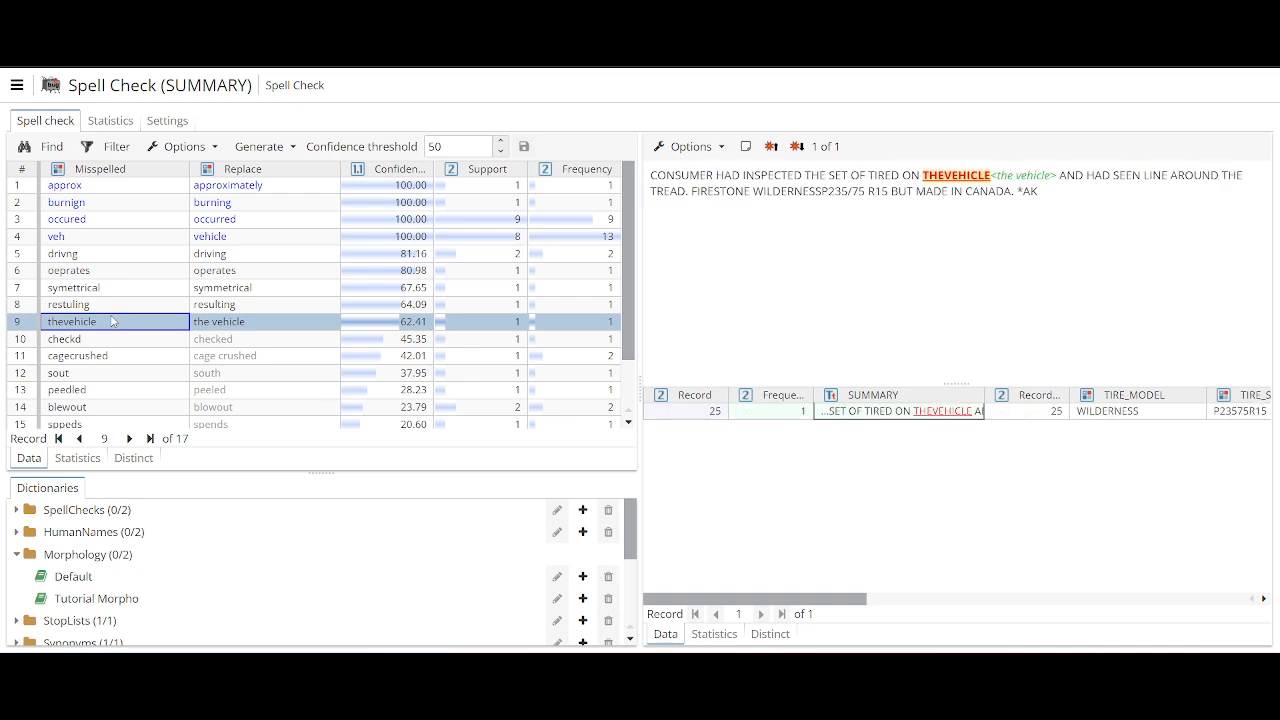
left_click(263, 321)
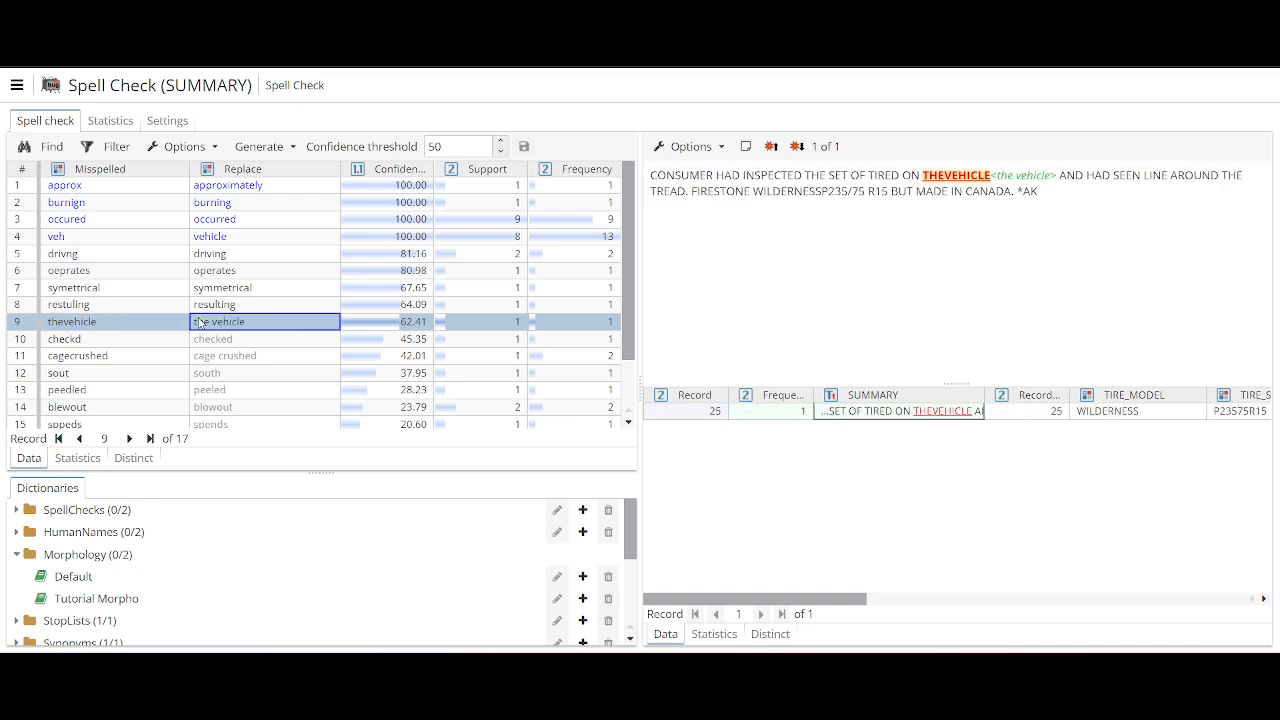
Step: Examine the misspelled words below the confidence threshold, from checkd to texarkana, and their suggested replacements
left_click(410, 341)
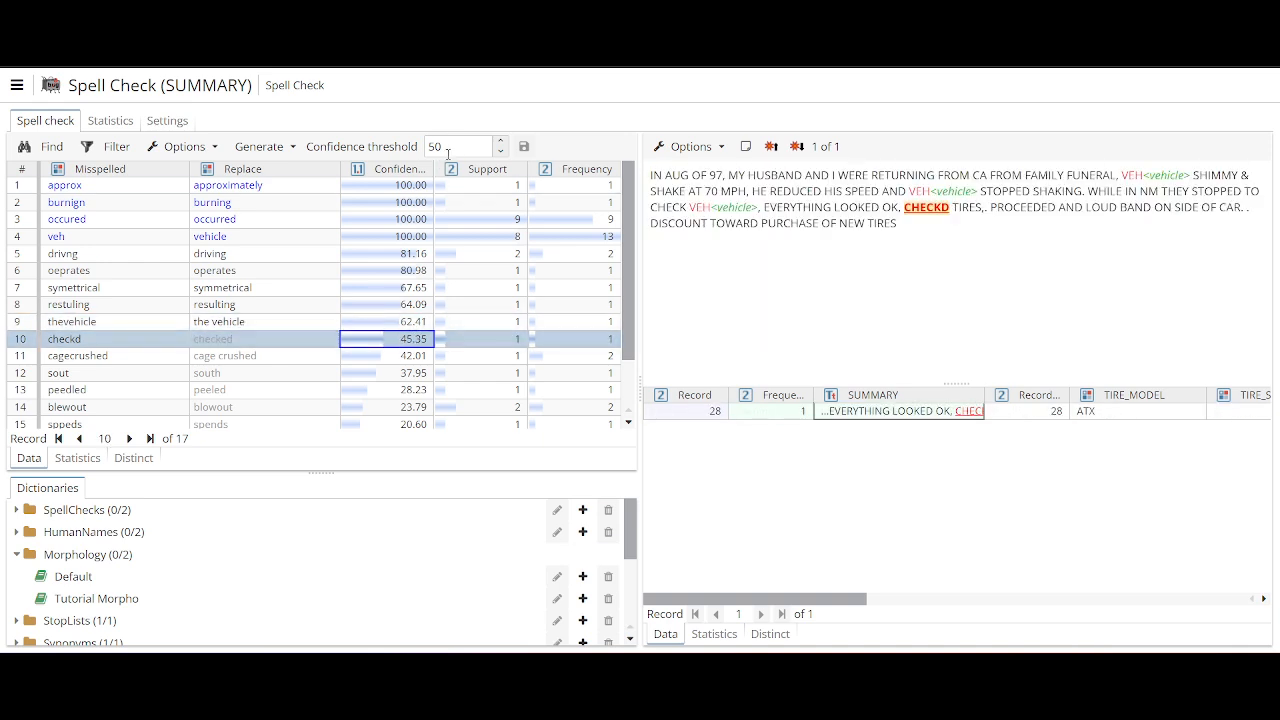
scroll(130, 350, "down", 1)
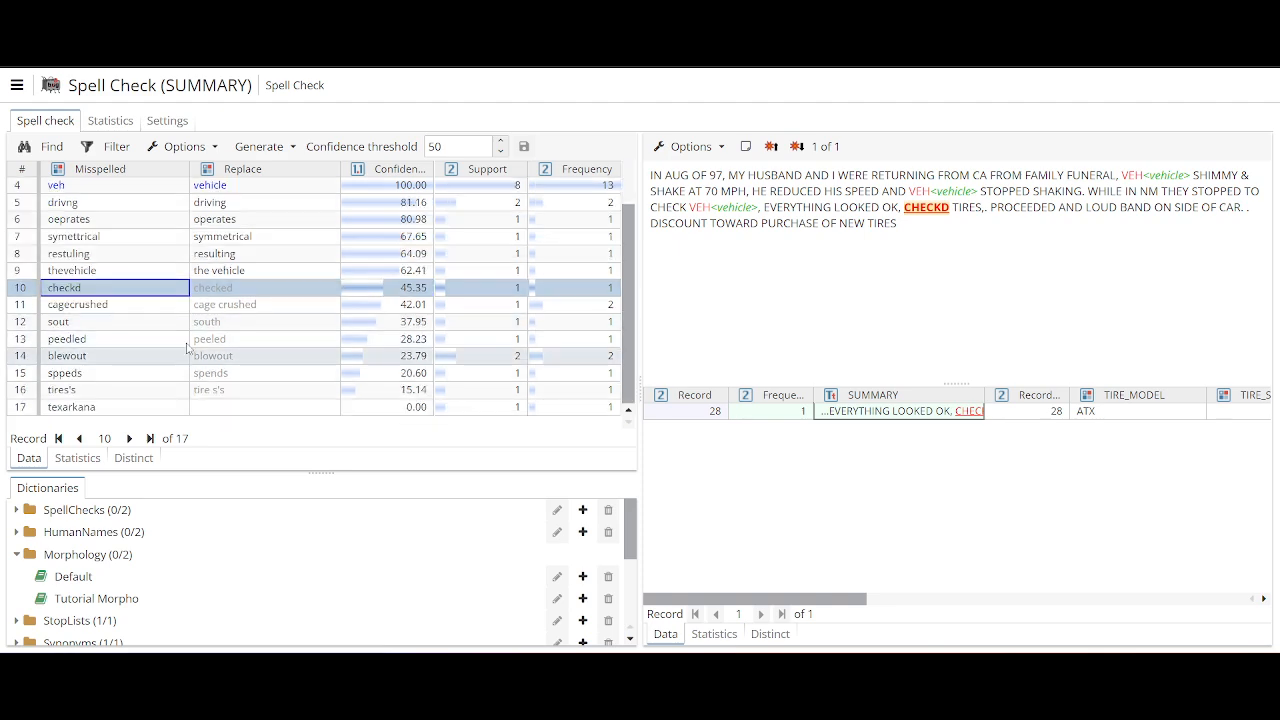
left_click(240, 338)
left_click(251, 292)
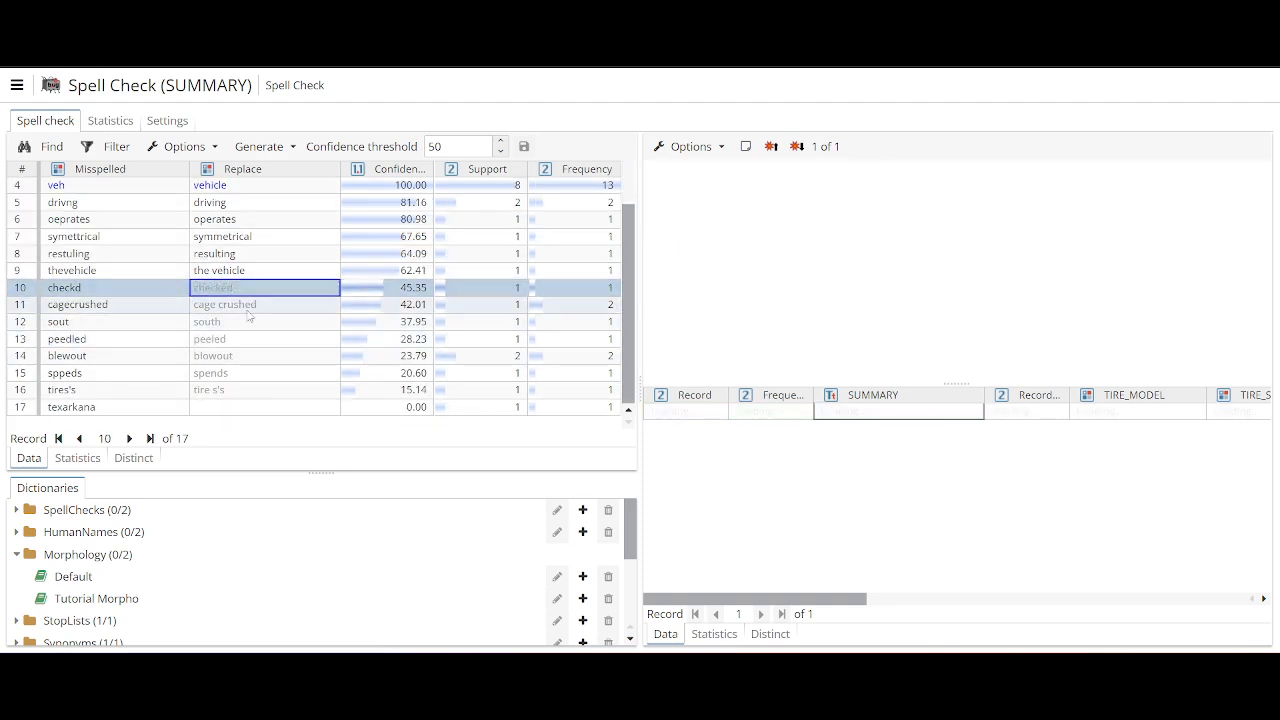
left_click(253, 407)
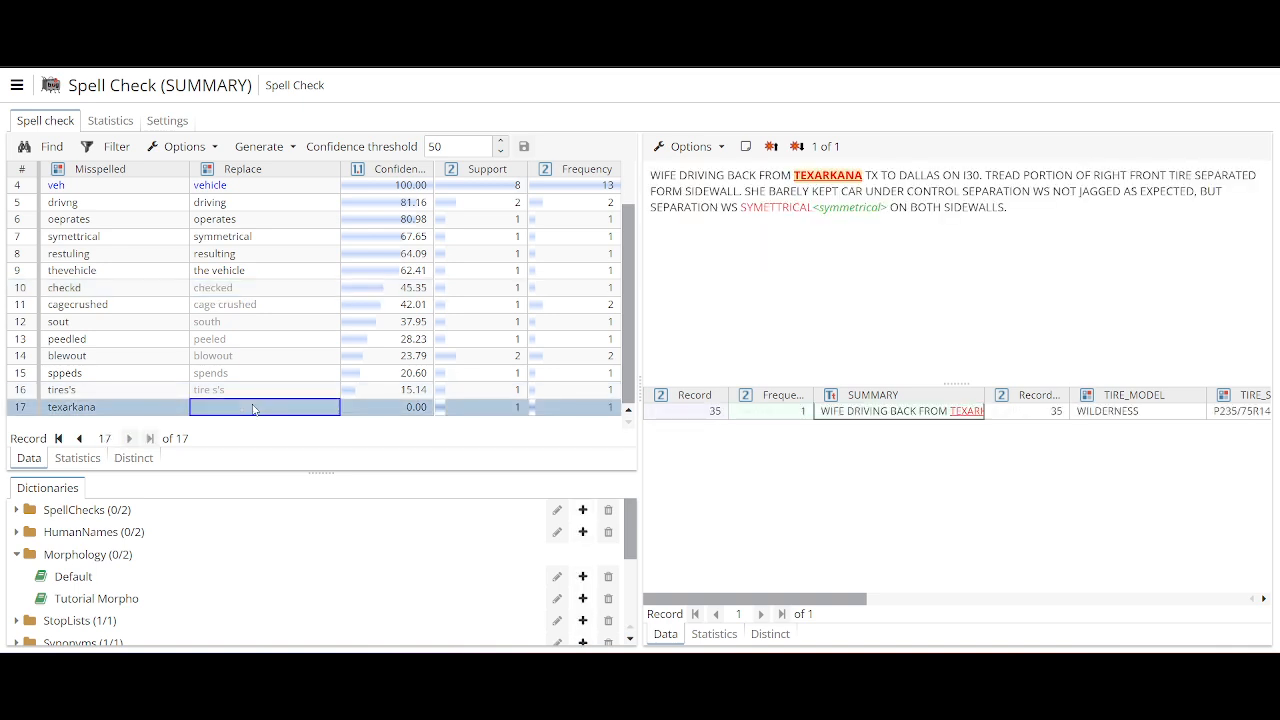
left_click(243, 287)
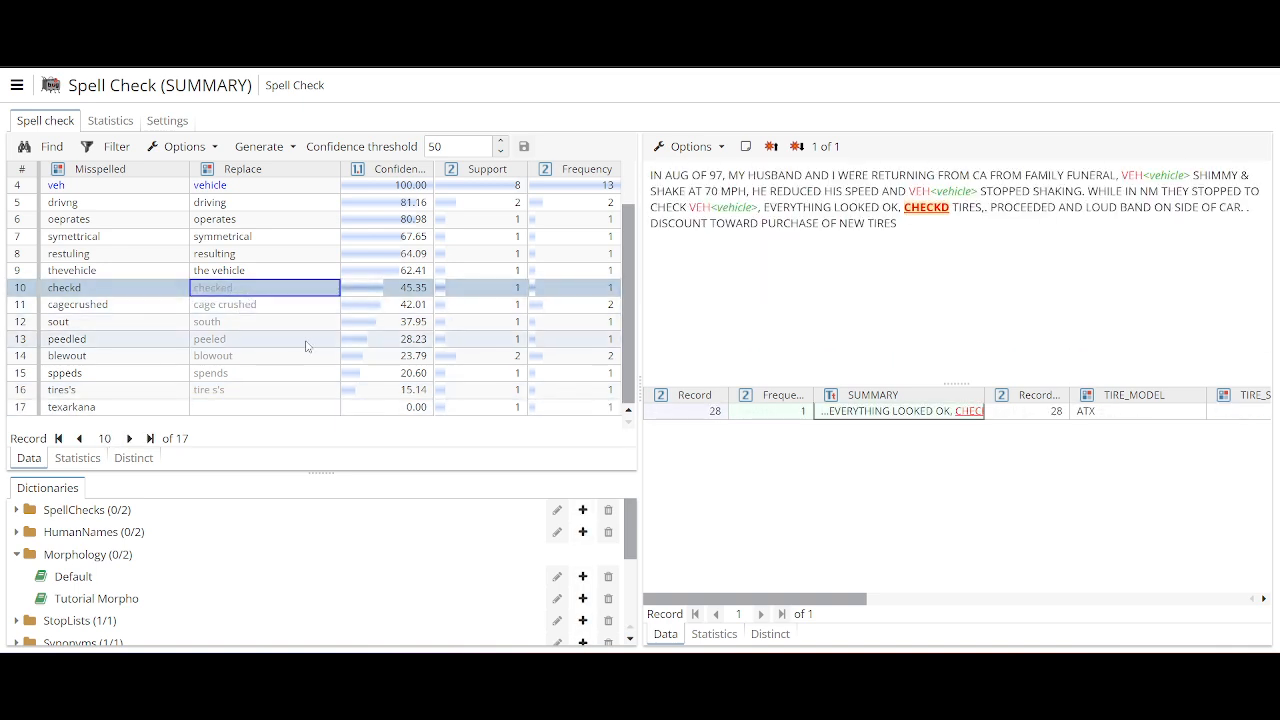
scroll(306, 346, "up", 1)
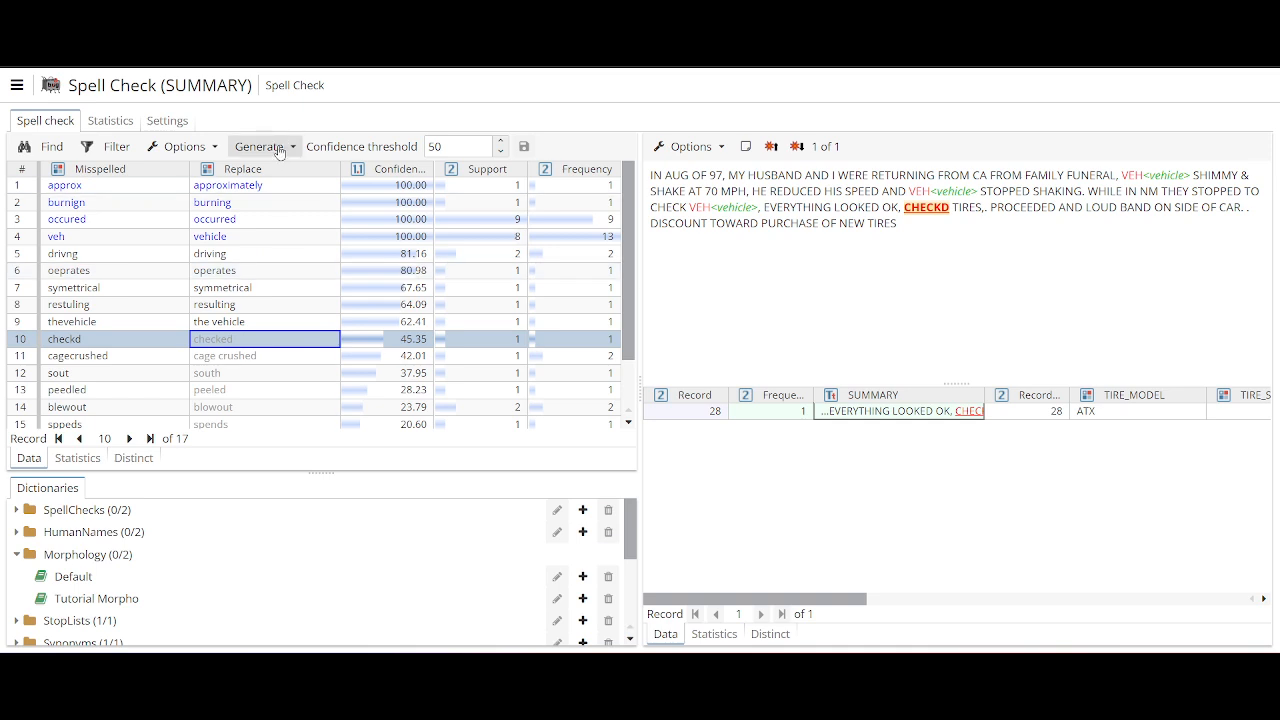
Step: Generate a replacement node named Replacements from the spell check results and execute it within the Spell Check and Replacements group
left_click(293, 148)
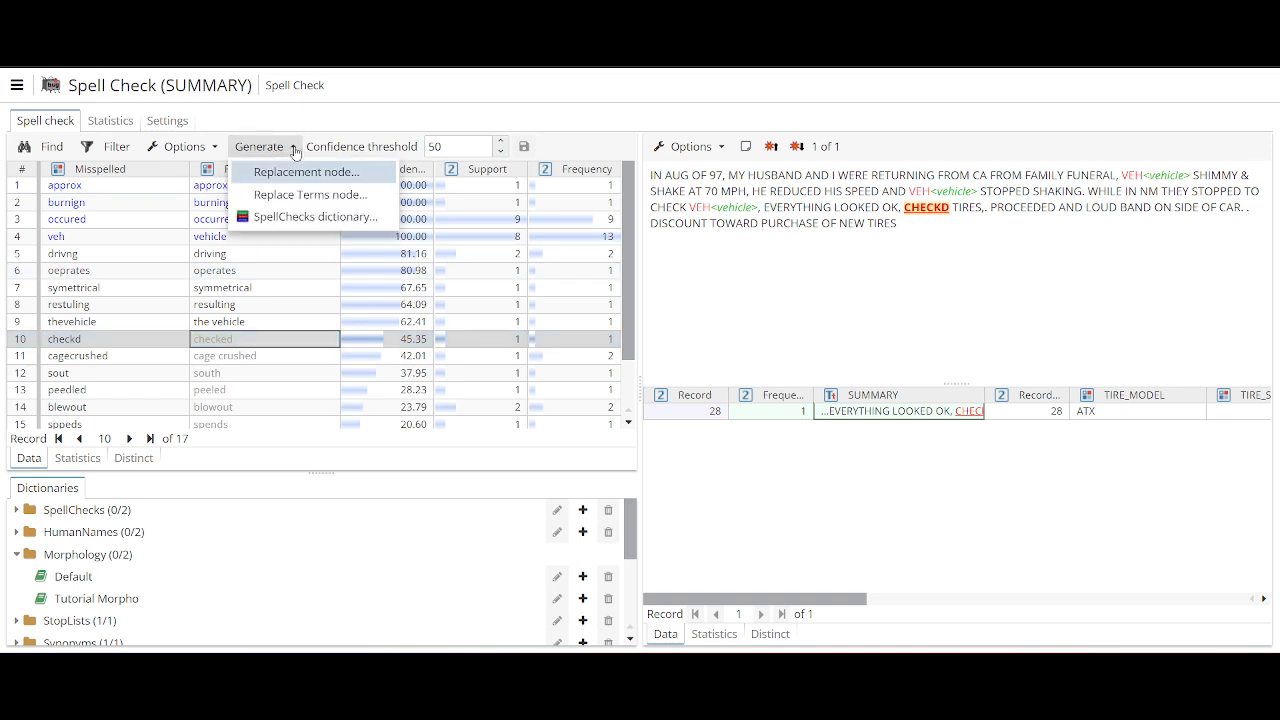
left_click(291, 171)
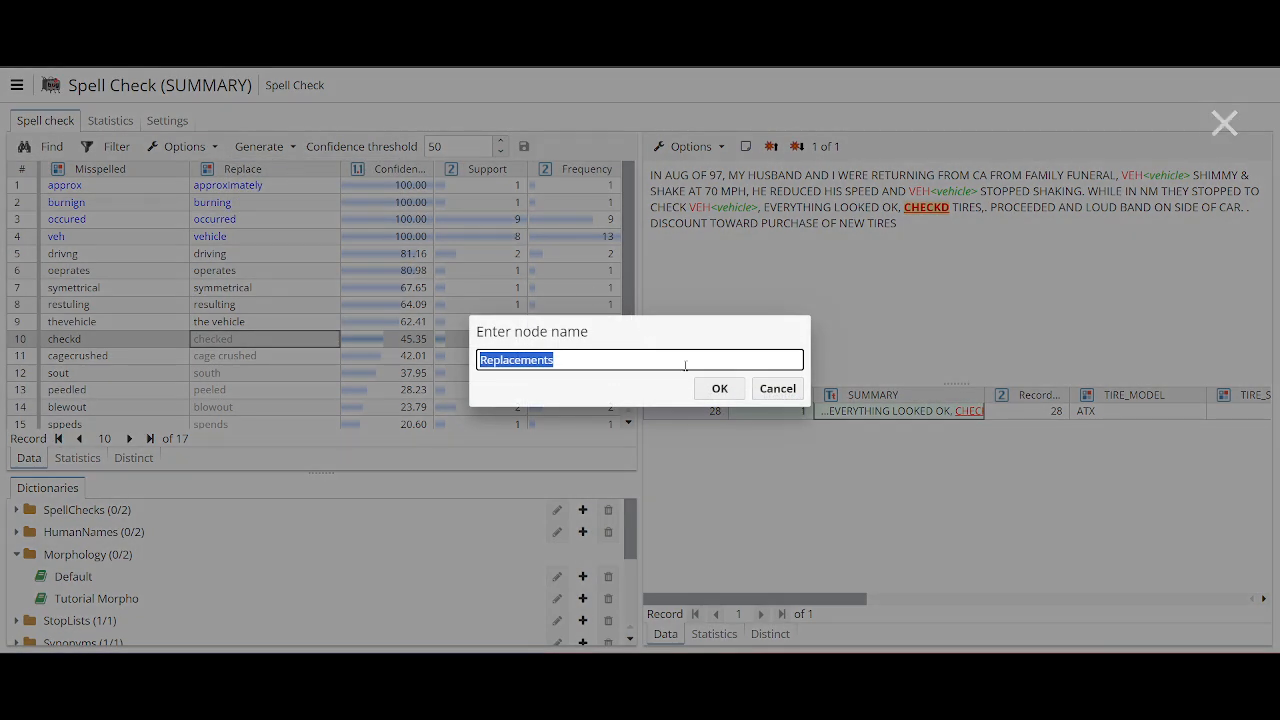
left_click(700, 387)
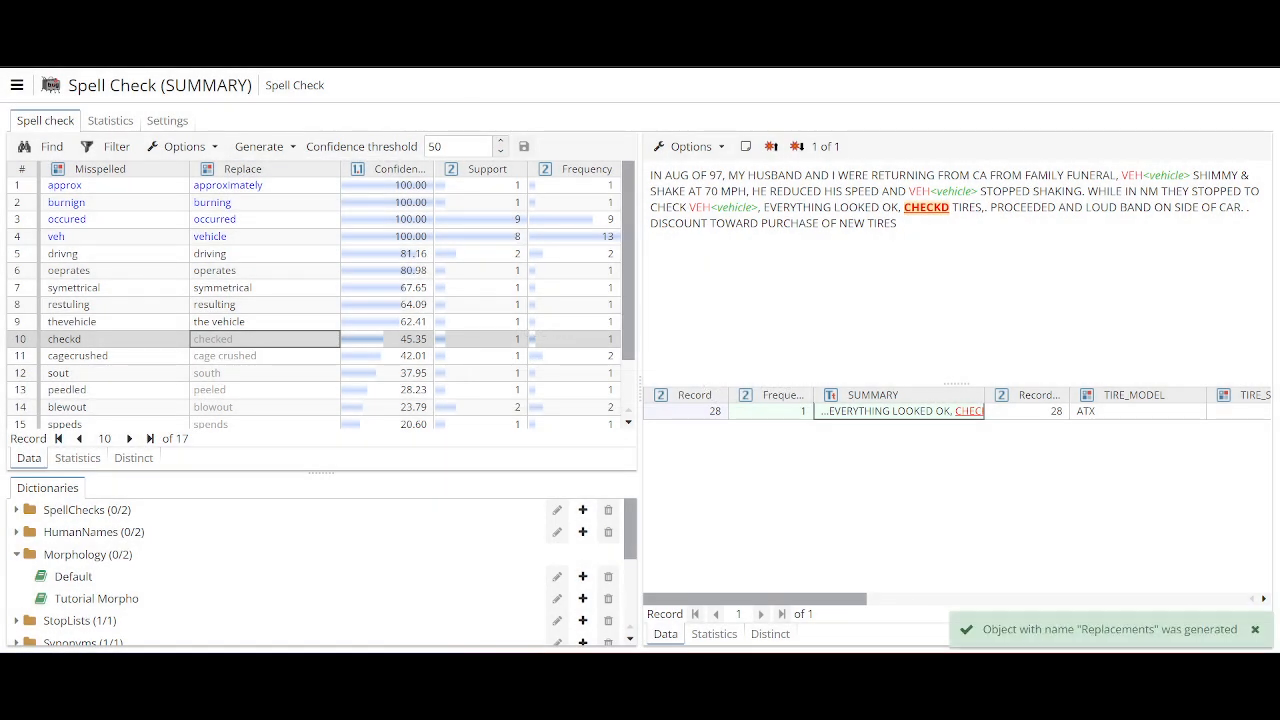
left_click_drag(966, 448, 953, 343)
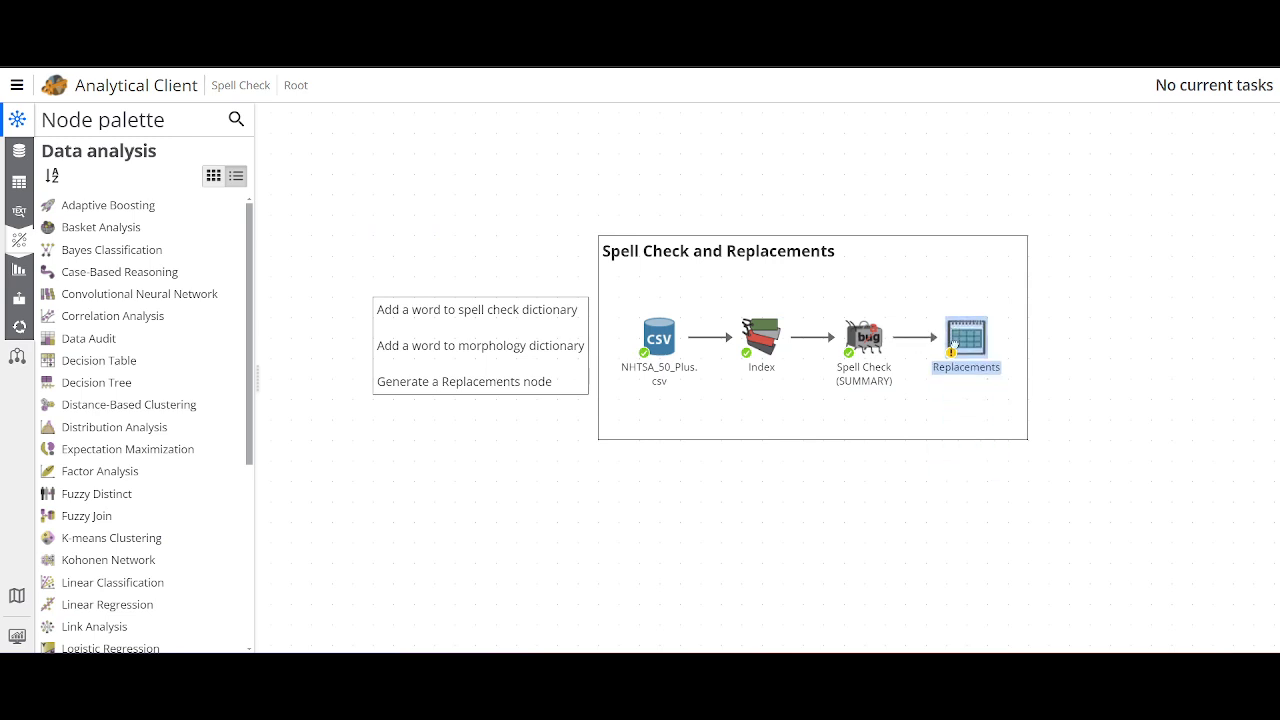
left_click(992, 288)
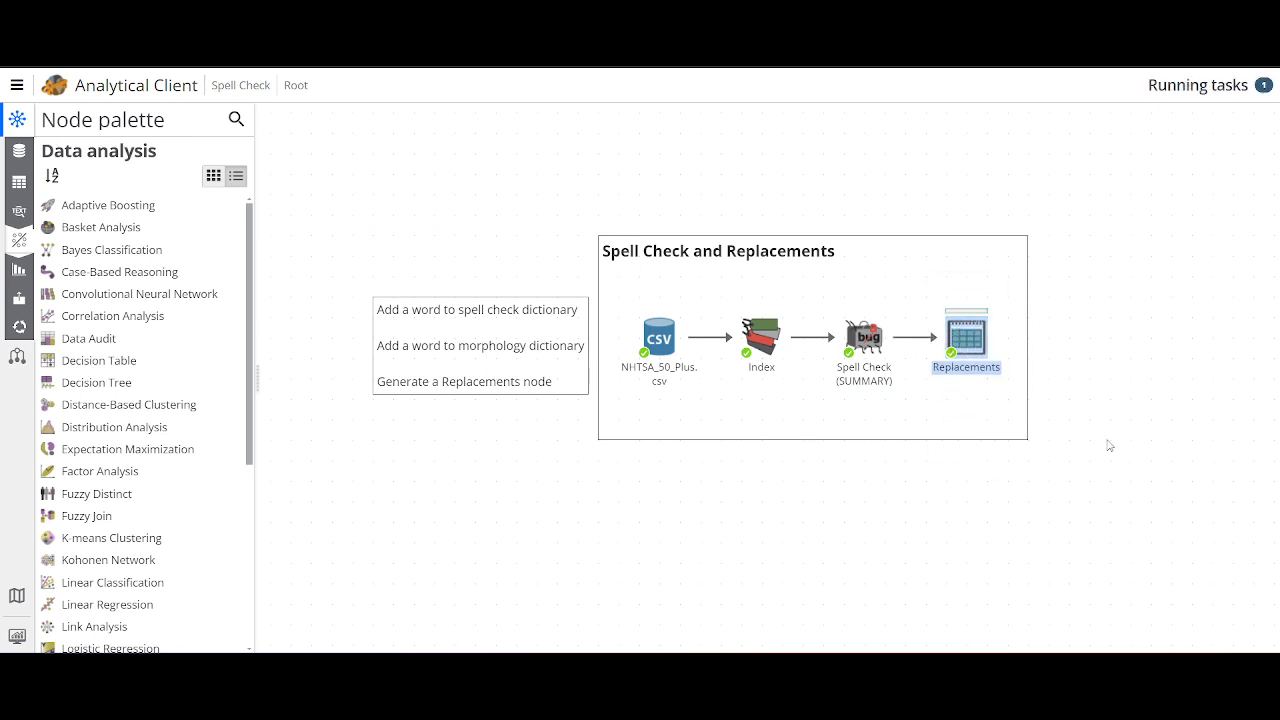
Step: Open the Replacements node's dataset and read the full SUMMARY text of several records to check the corrections
double_click(973, 345)
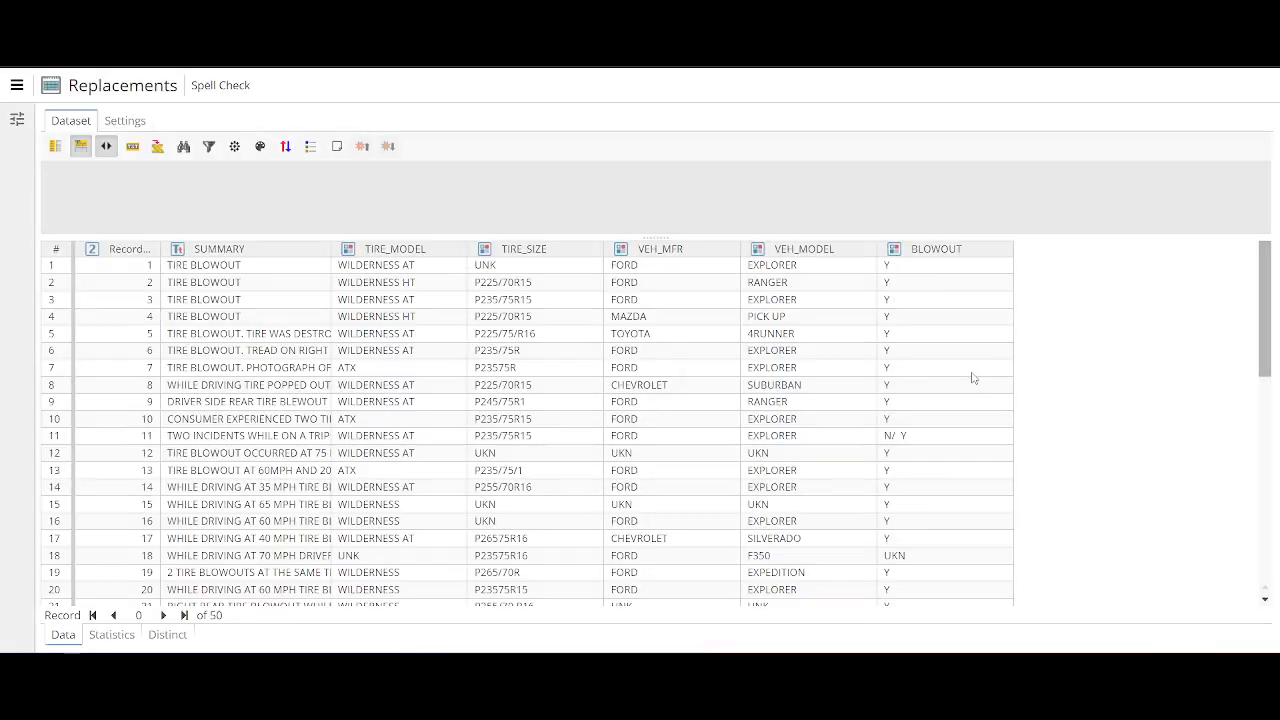
left_click(296, 351)
left_click(277, 386)
left_click(275, 436)
left_click(272, 487)
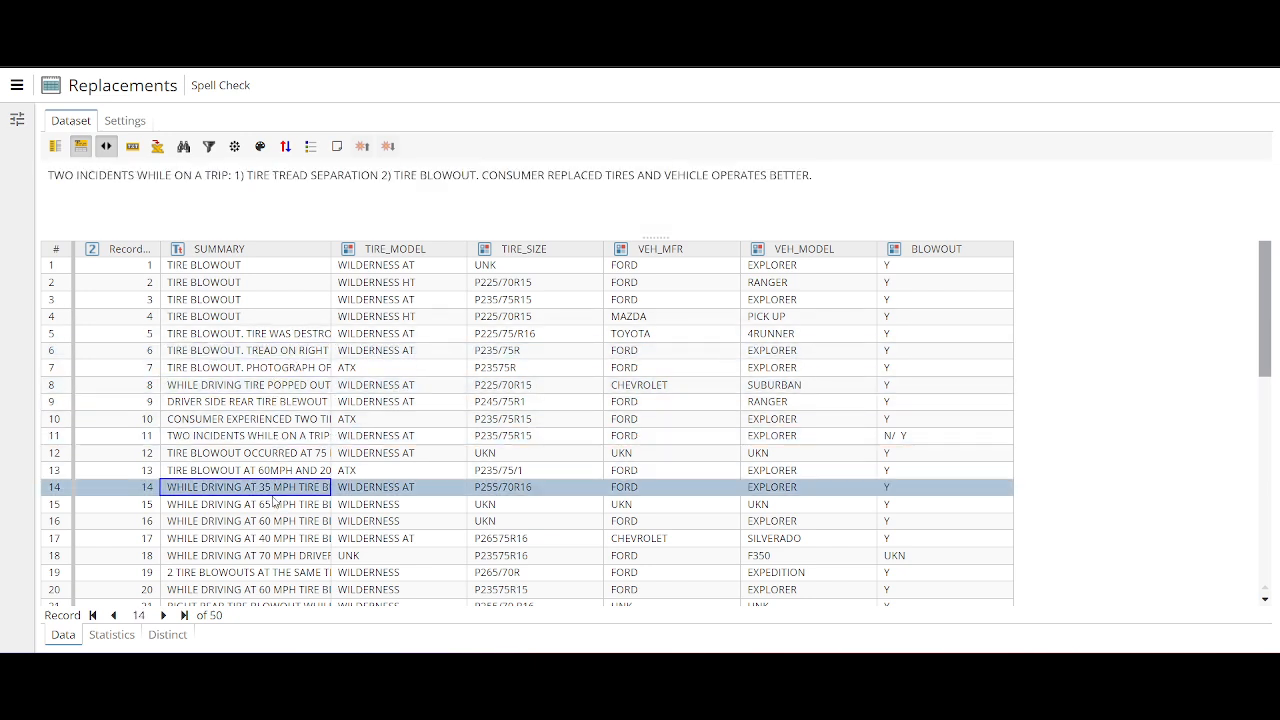
left_click(274, 538)
scroll(291, 421, "down", 4)
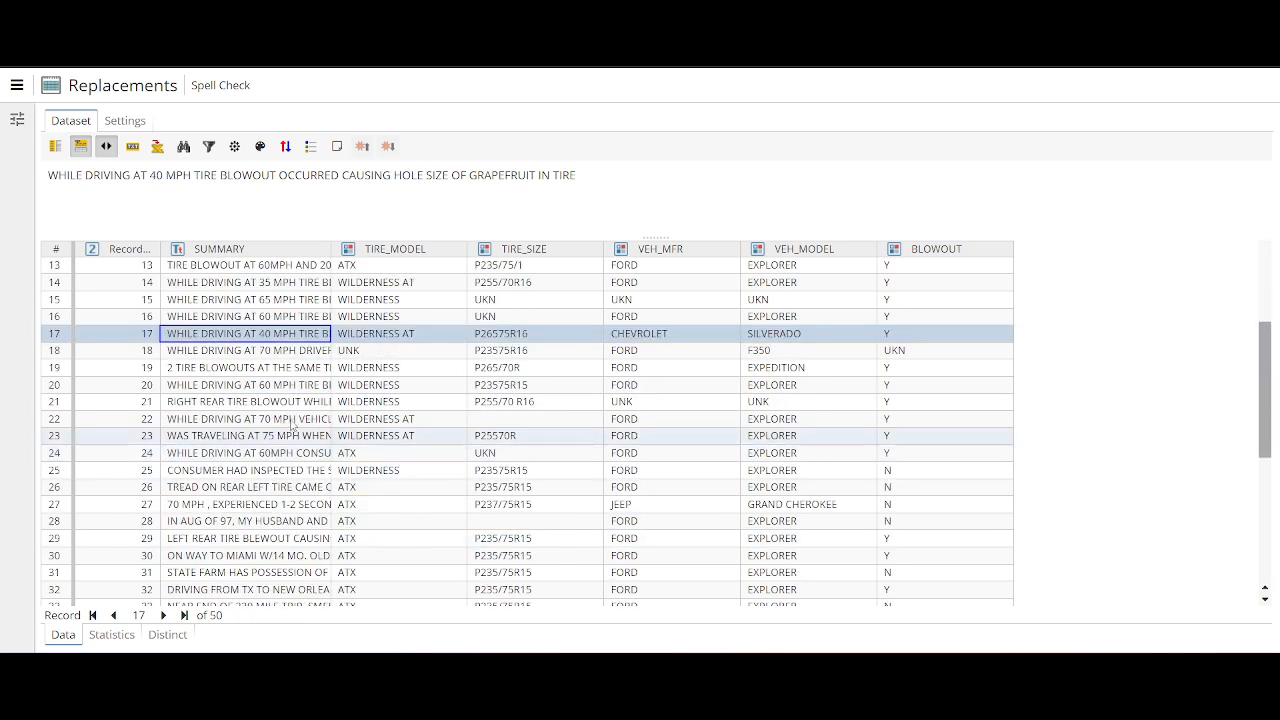